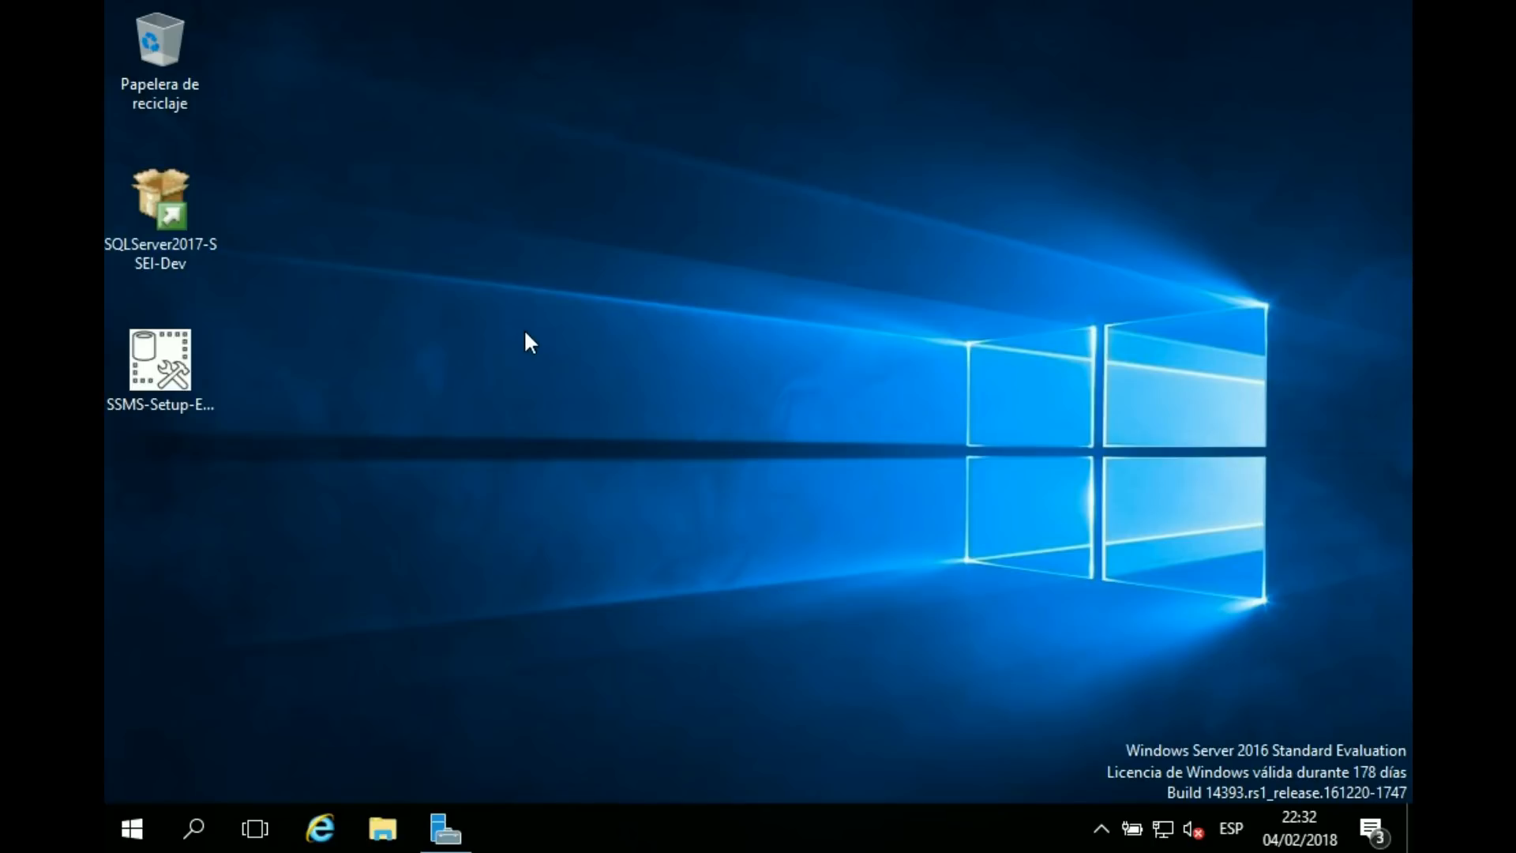
- Launch the SQL Server 2017 Developer installer and start a Personalizado installation with language Español and media location C:\SQLServer2017Media
click(169, 216)
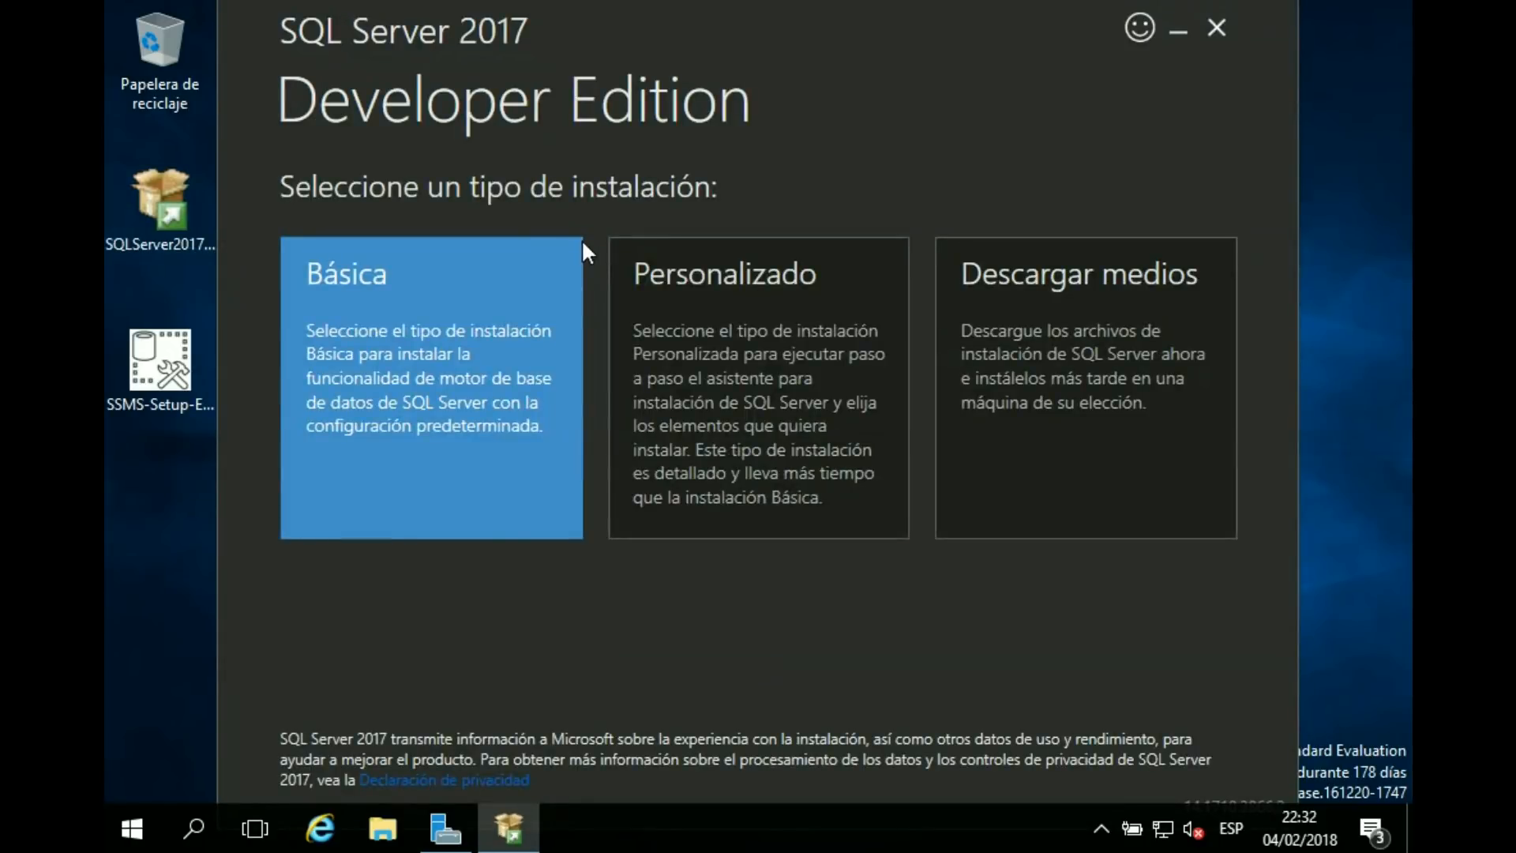
click(703, 335)
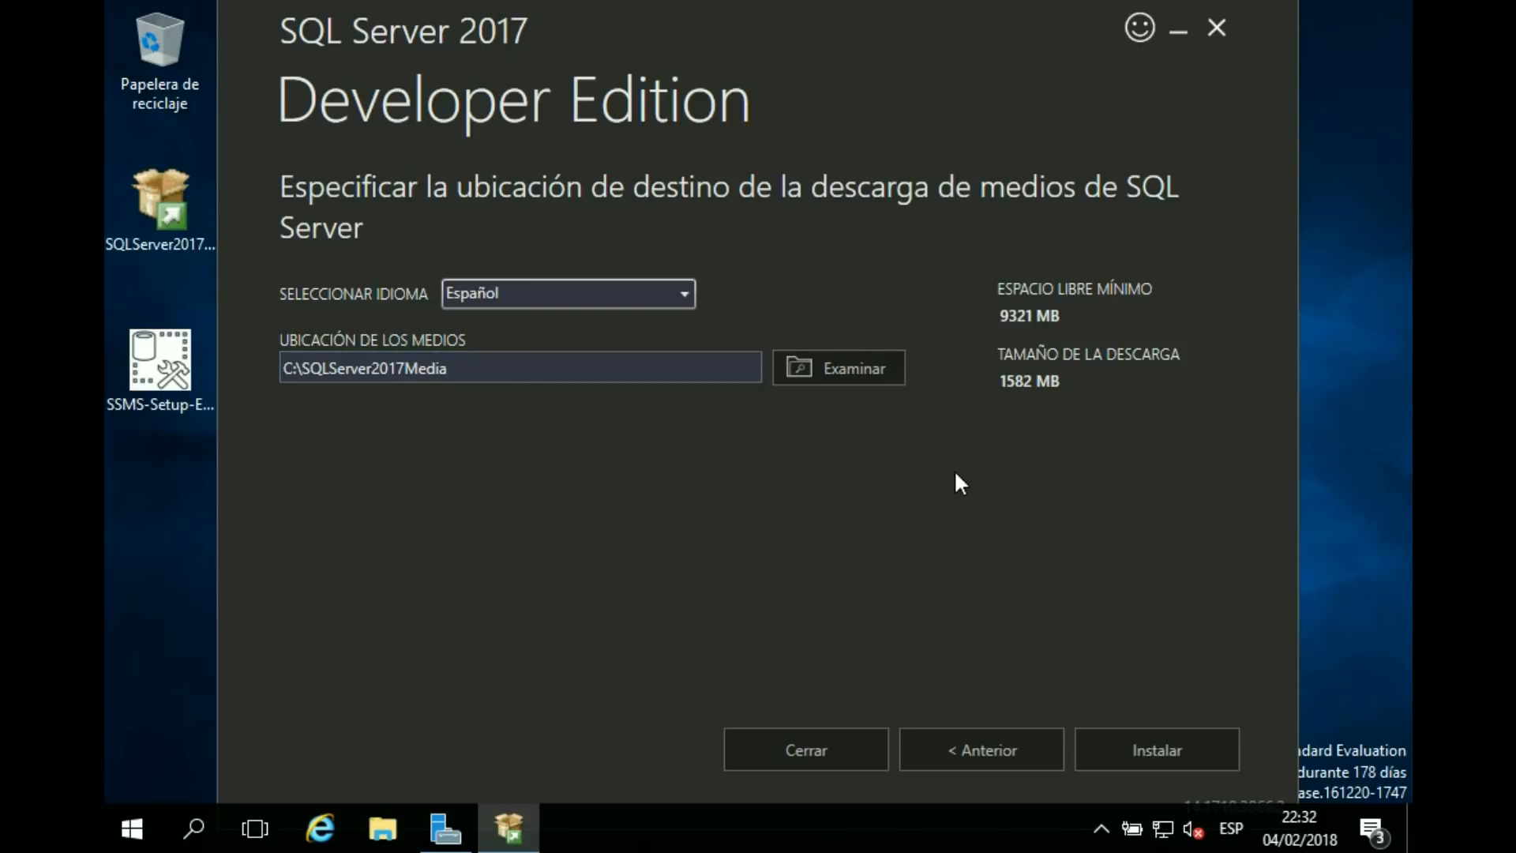
click(1153, 744)
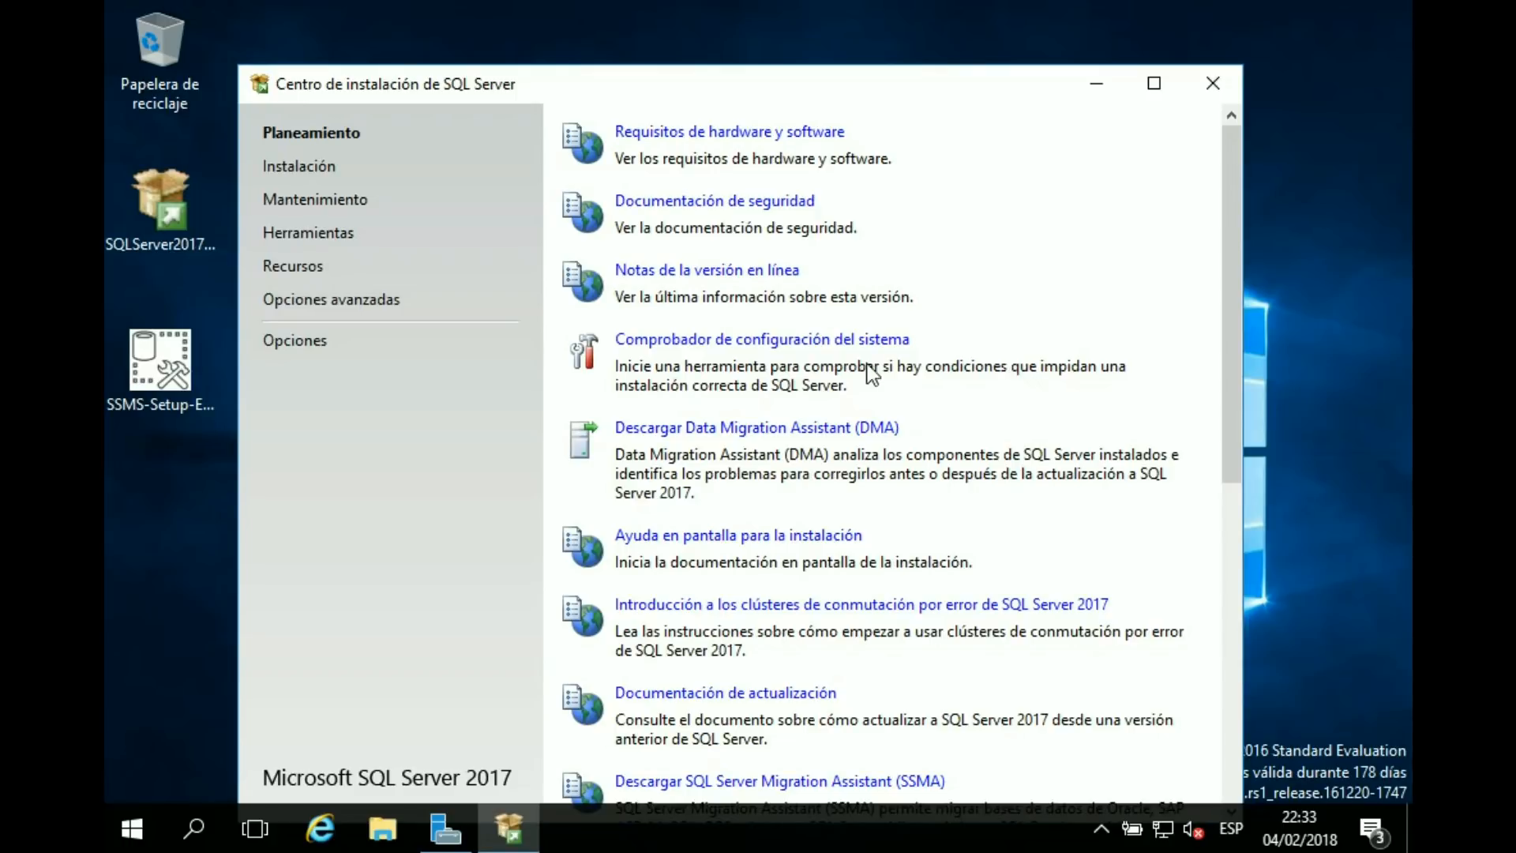
- Start a new standalone SQL Server 2017 installation and proceed past the product updates and installation rules to the product key page
click(302, 172)
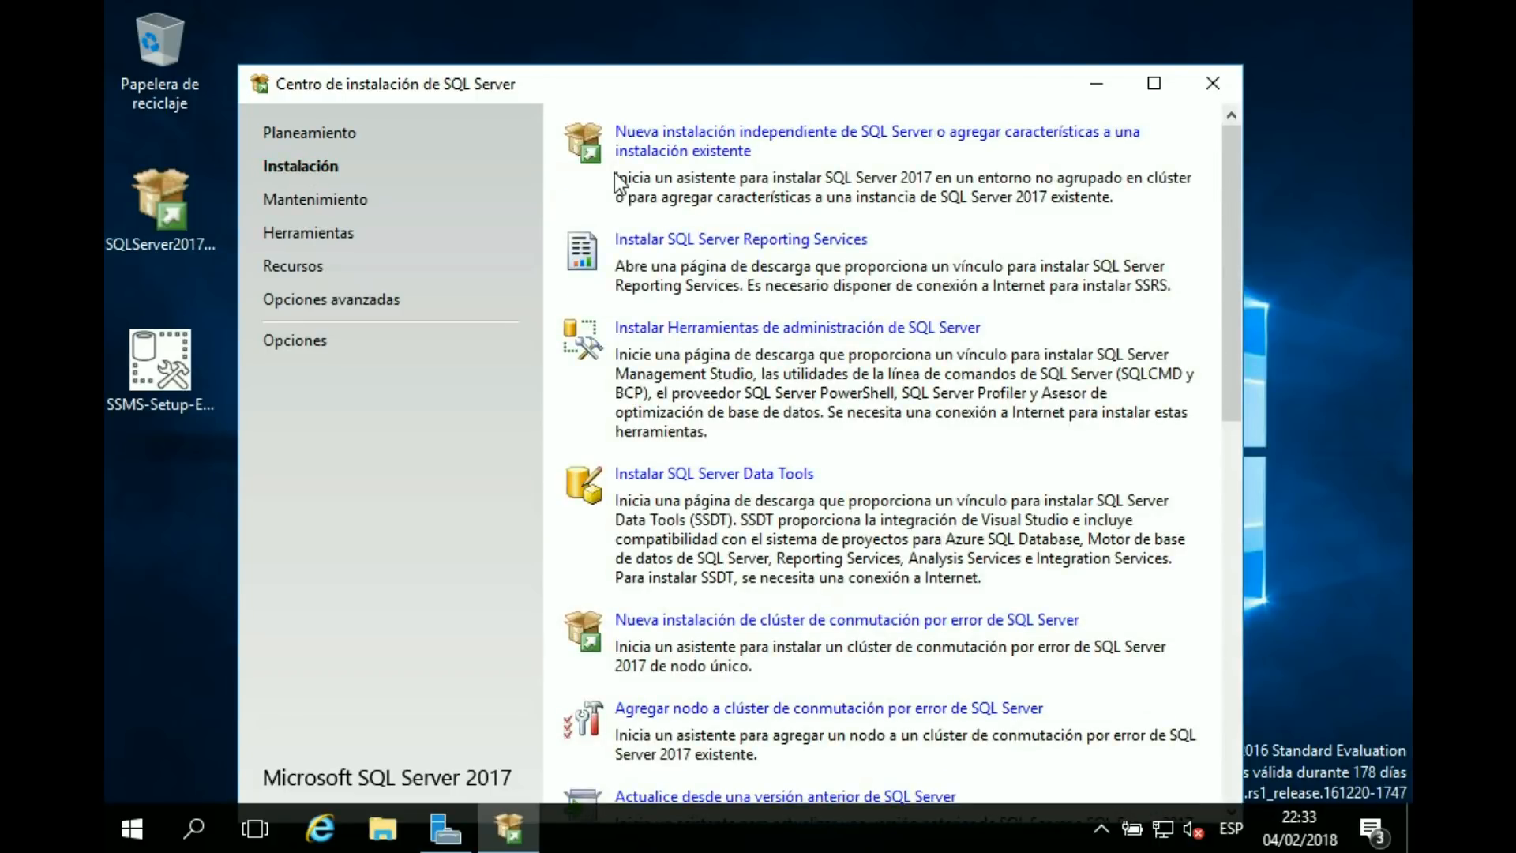
click(717, 148)
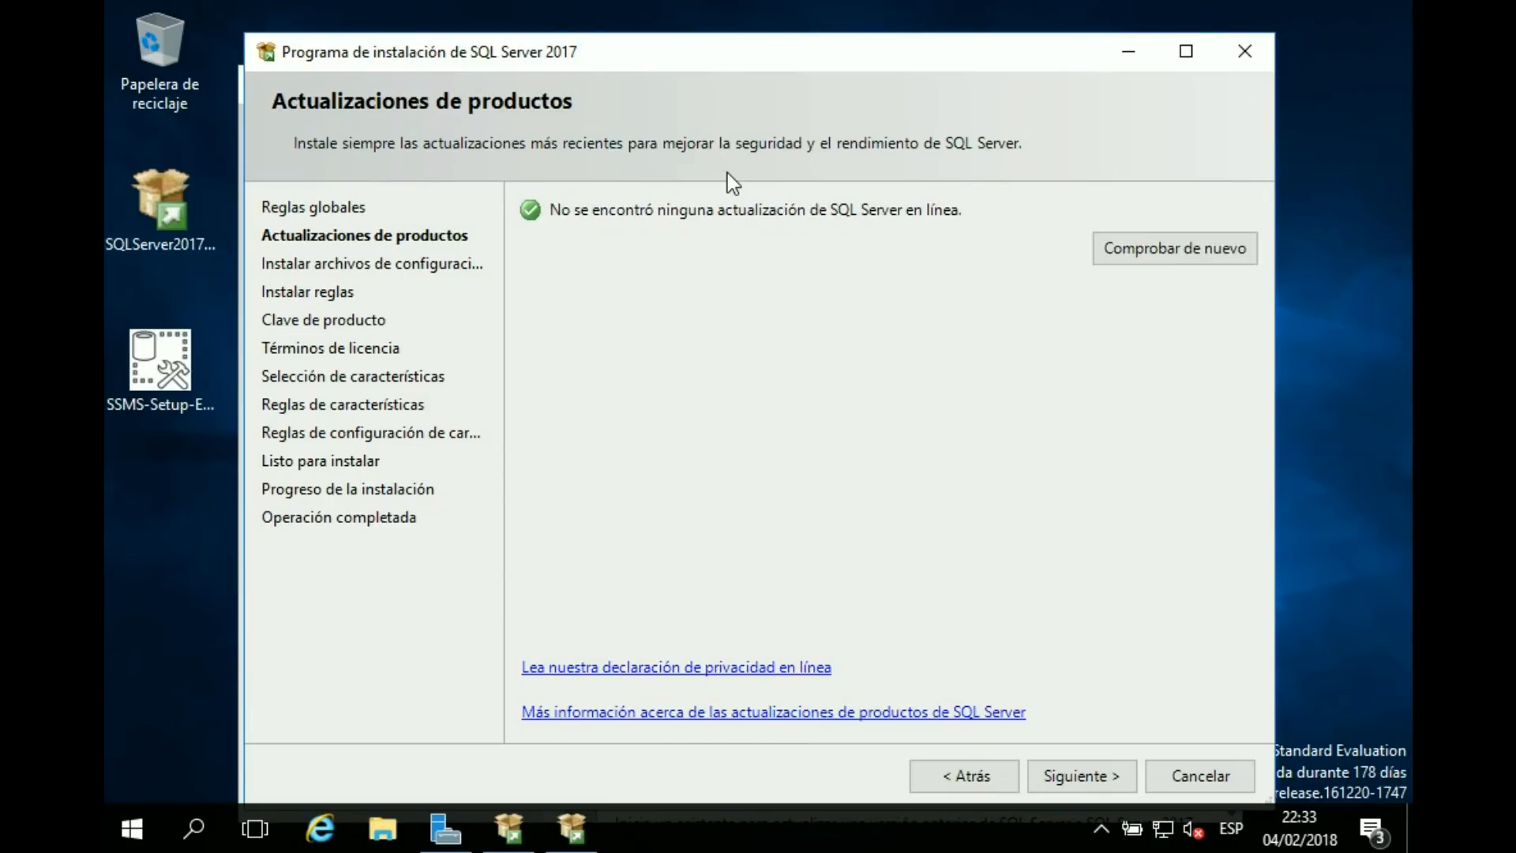
click(1095, 794)
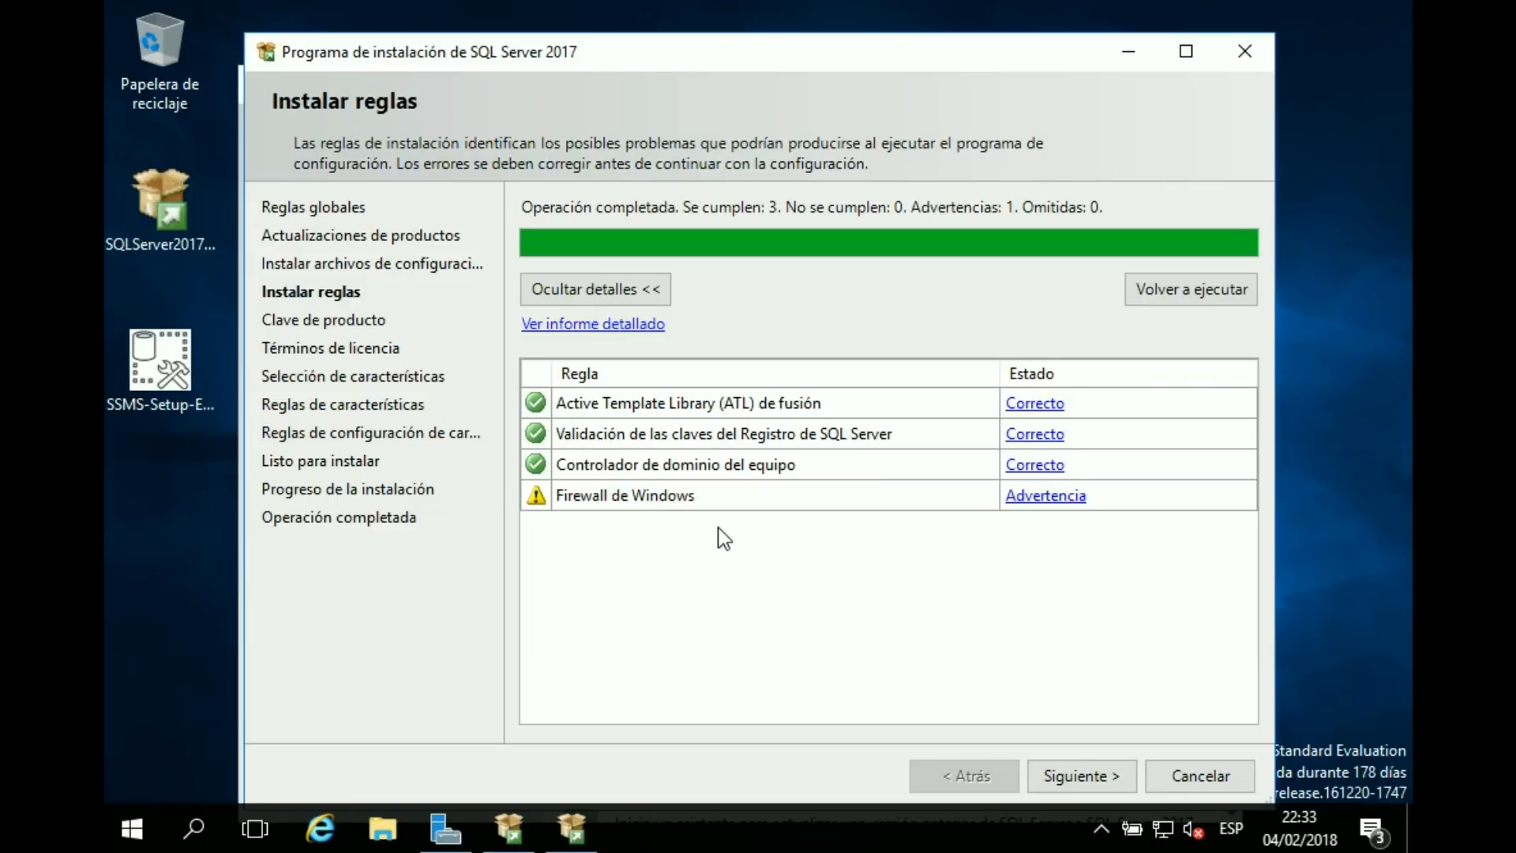
click(1088, 780)
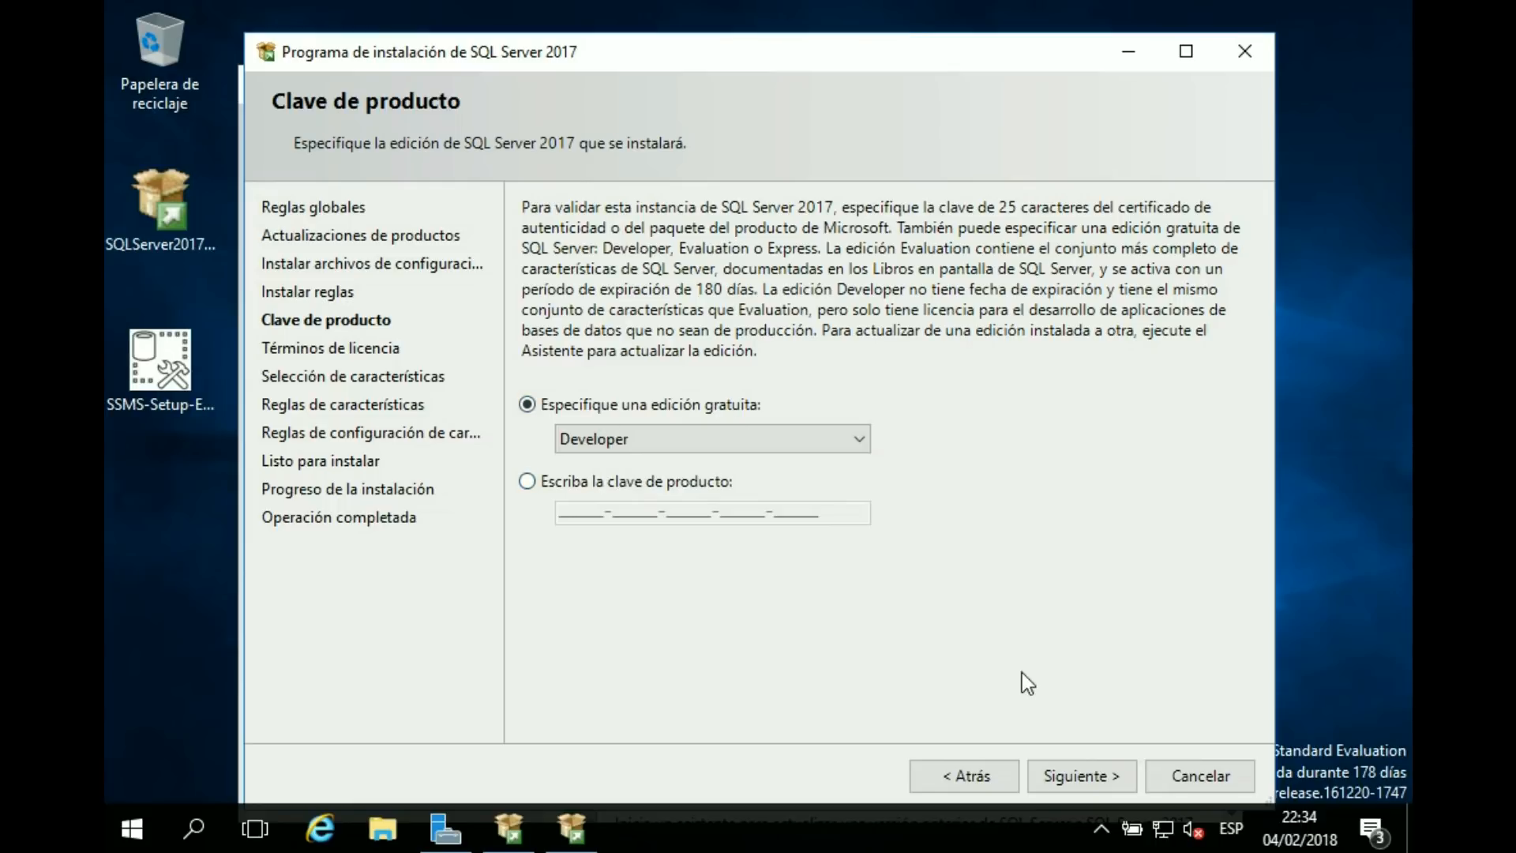
- Keep the free Developer edition, accept the license terms and continue to the feature selection
click(784, 446)
click(783, 444)
click(1062, 776)
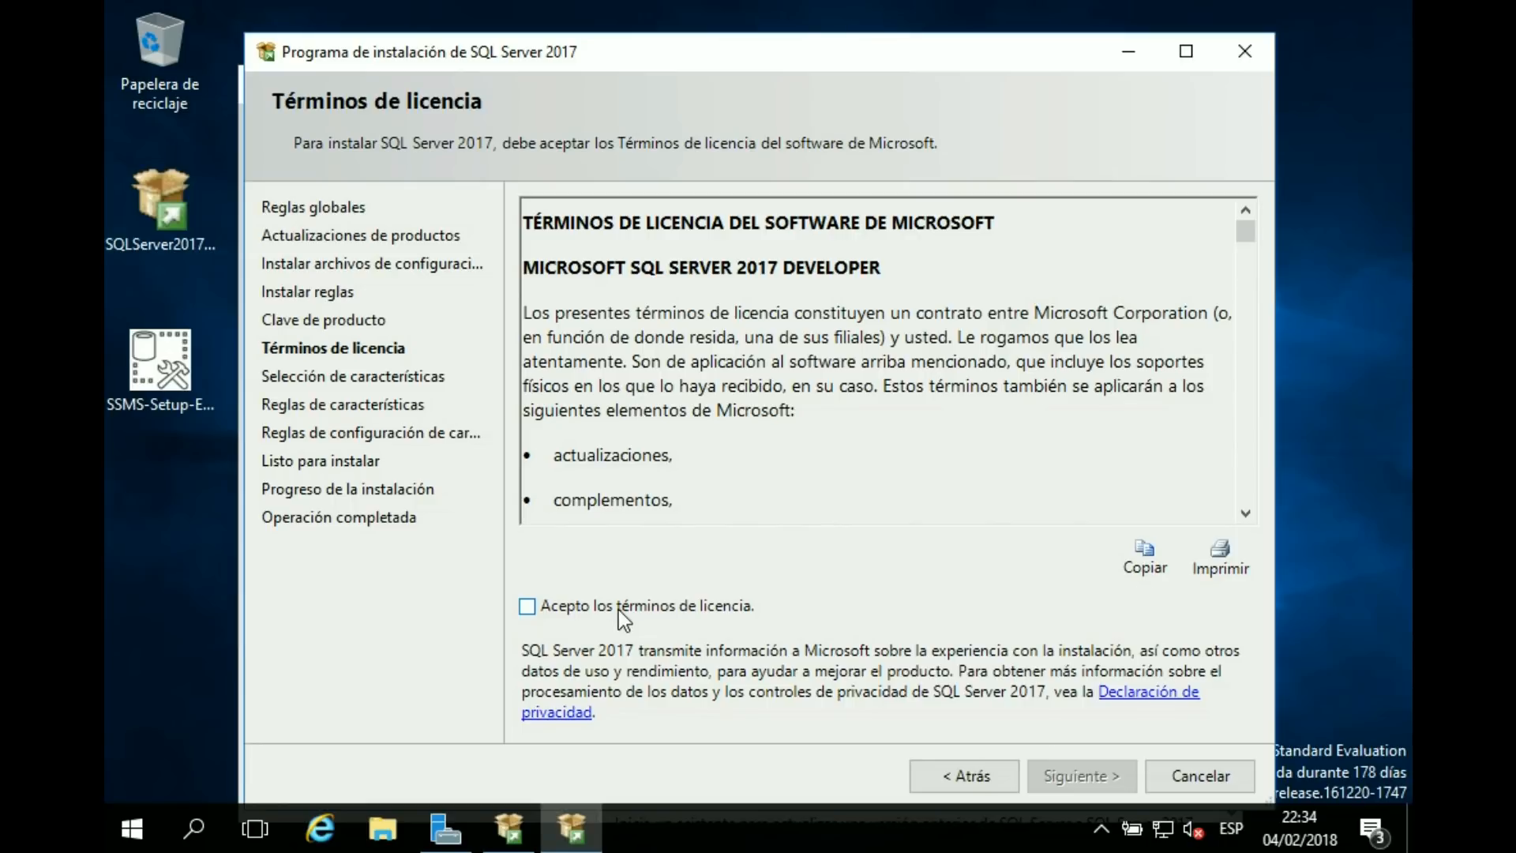
click(564, 617)
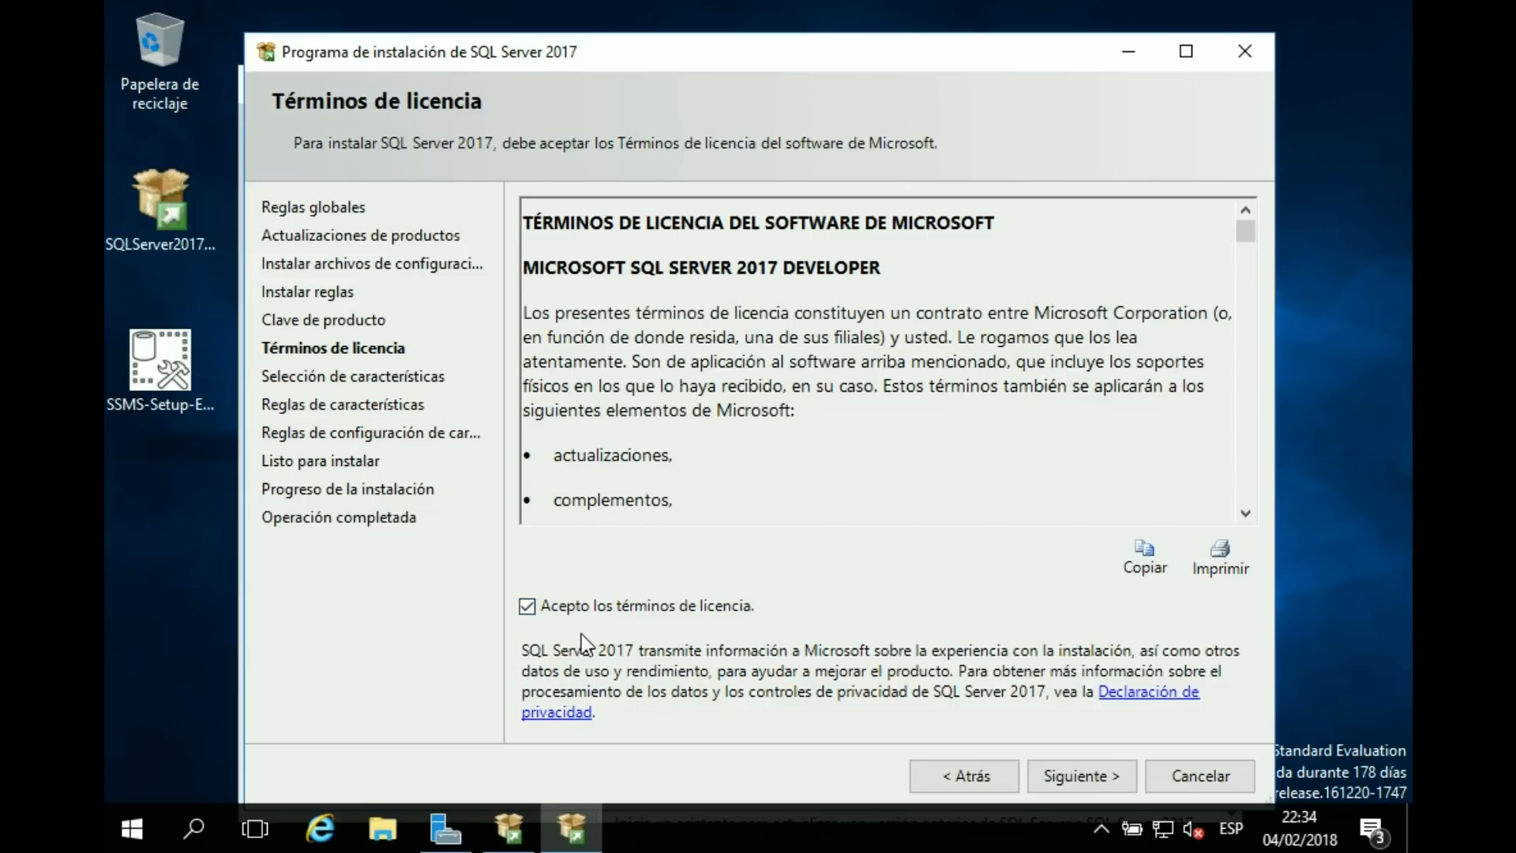
click(1084, 787)
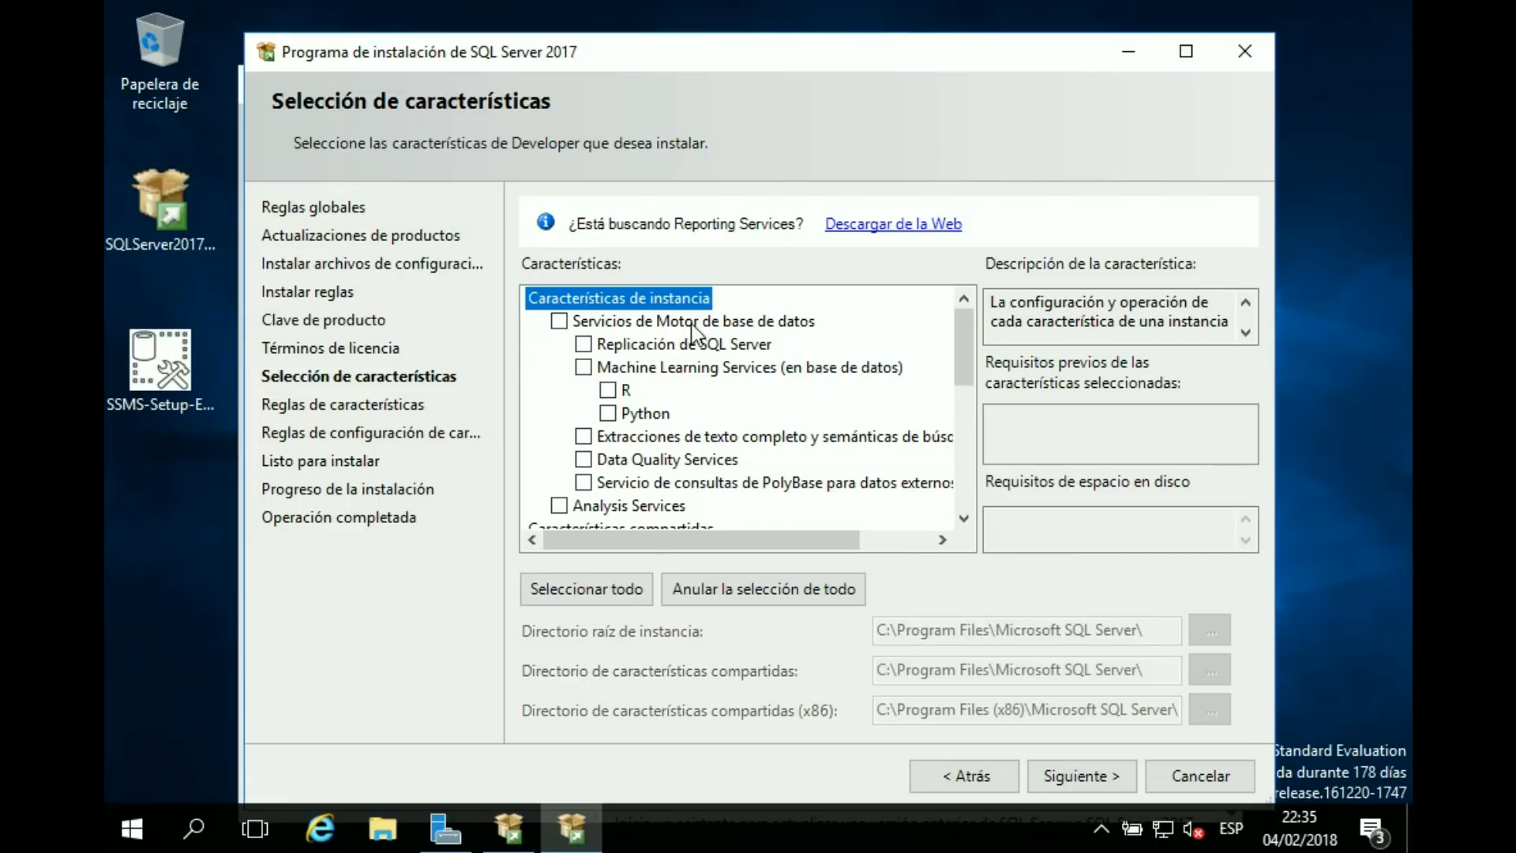
- Select only the feature Servicios de Motor de base de datos and keep the default instance with ID MSSQLSERVER
click(559, 321)
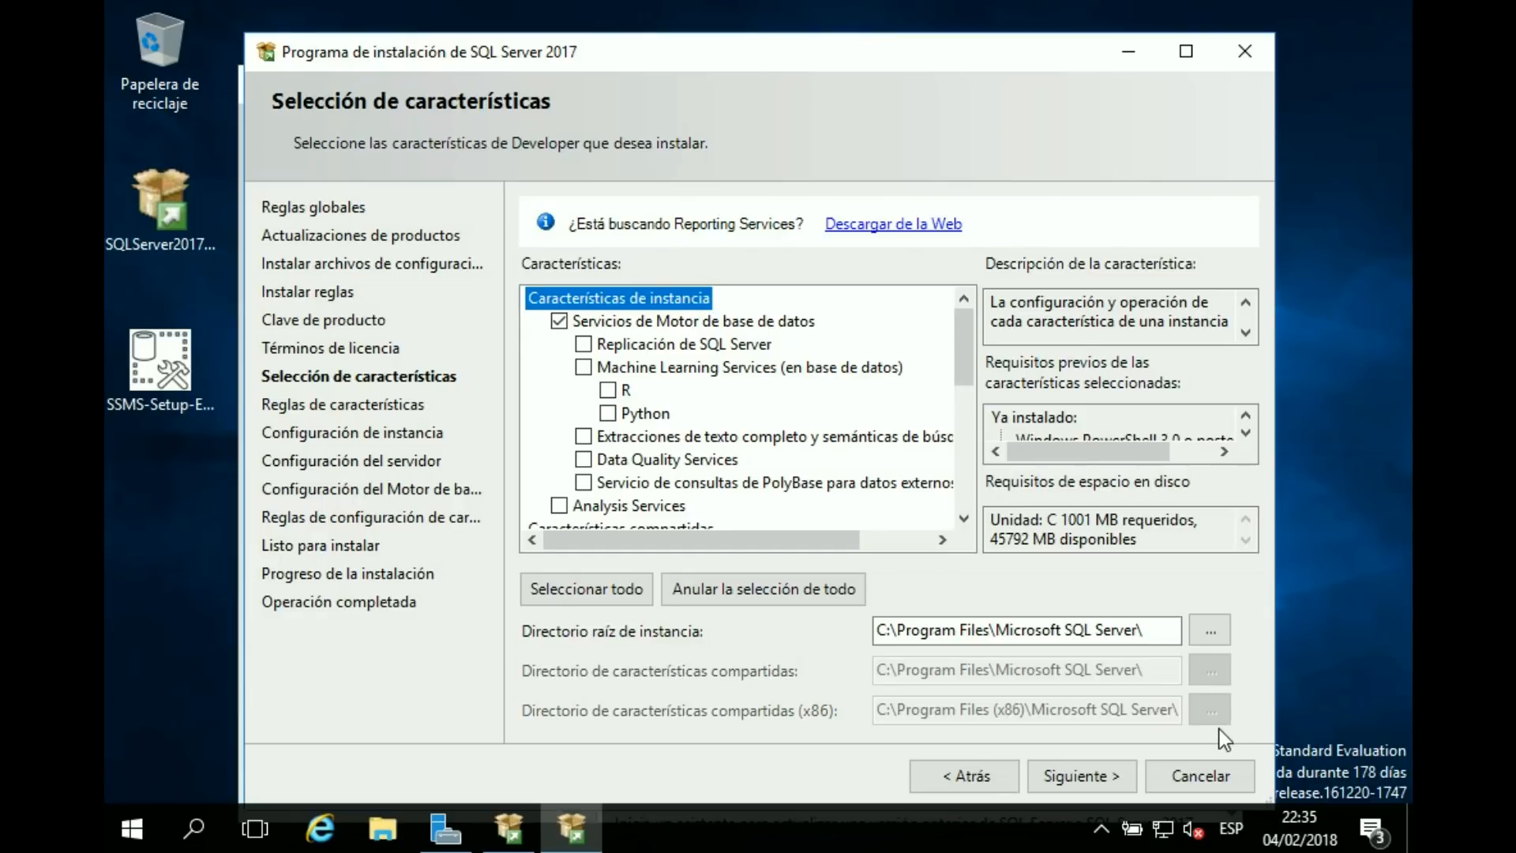
click(1089, 784)
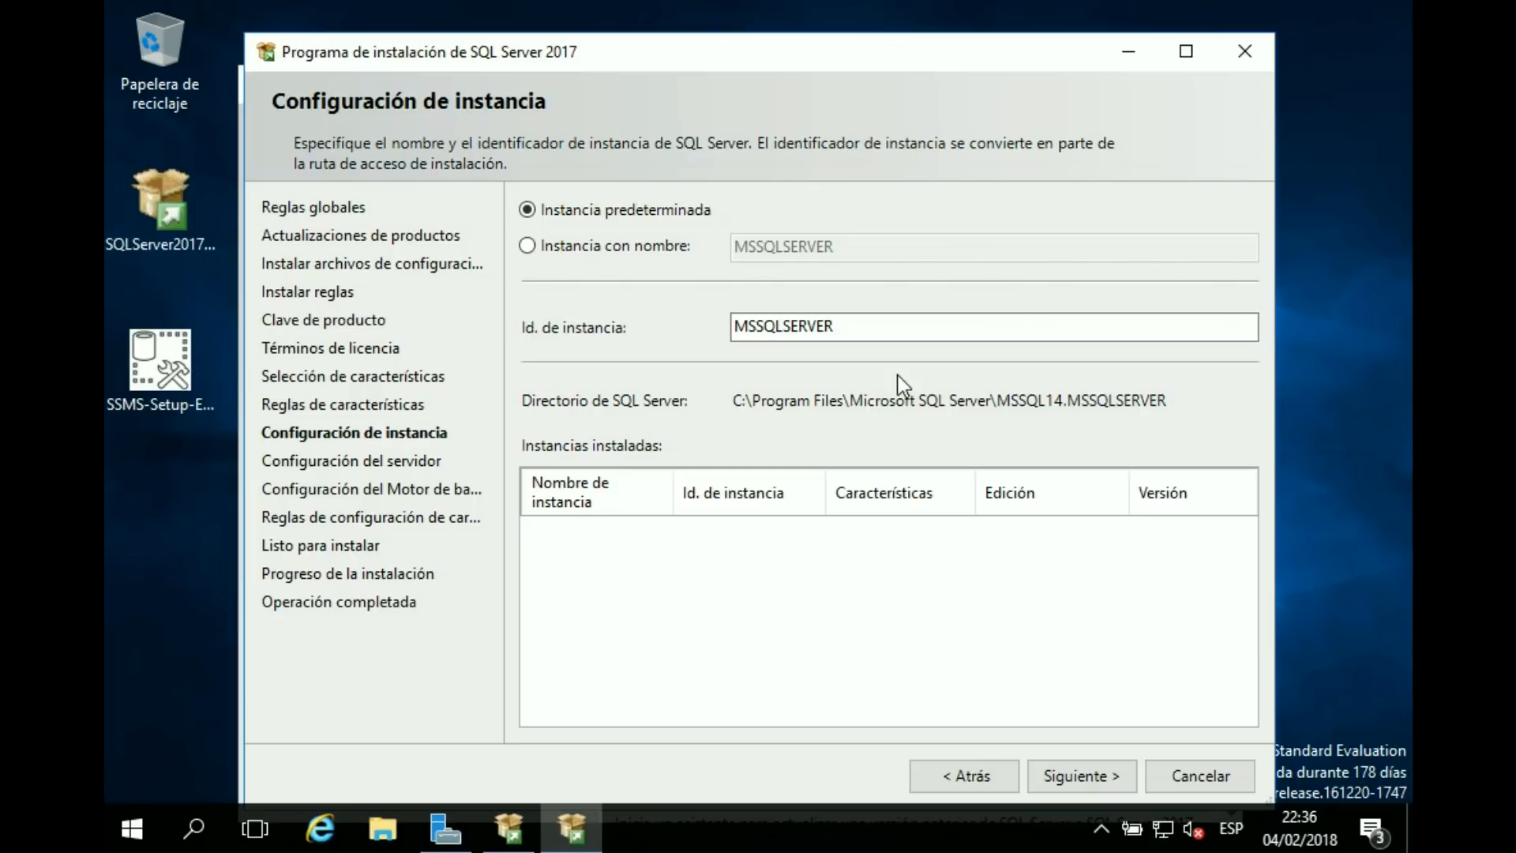
click(616, 251)
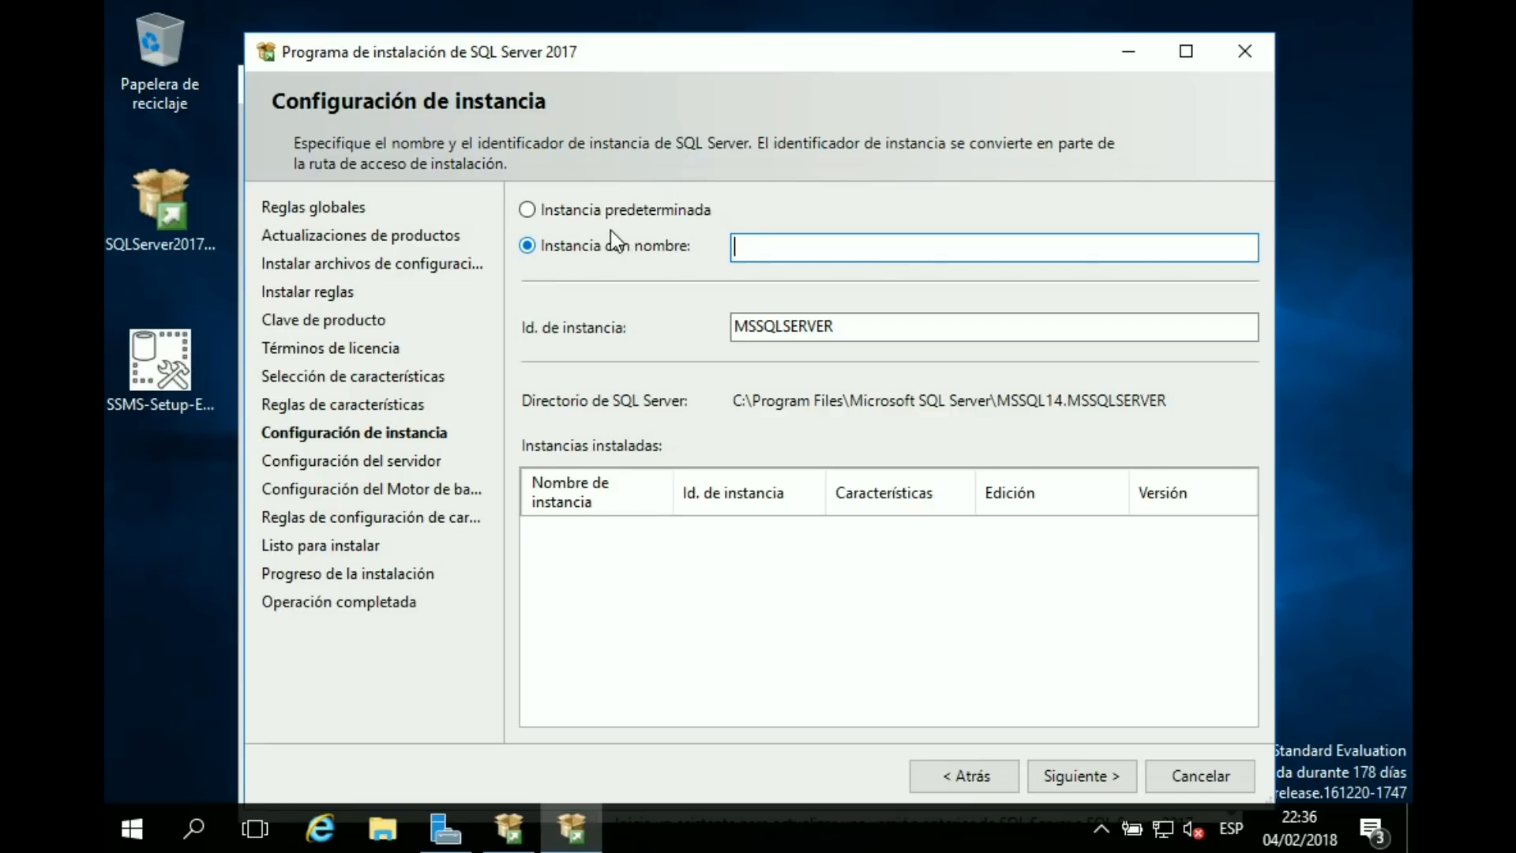
click(574, 222)
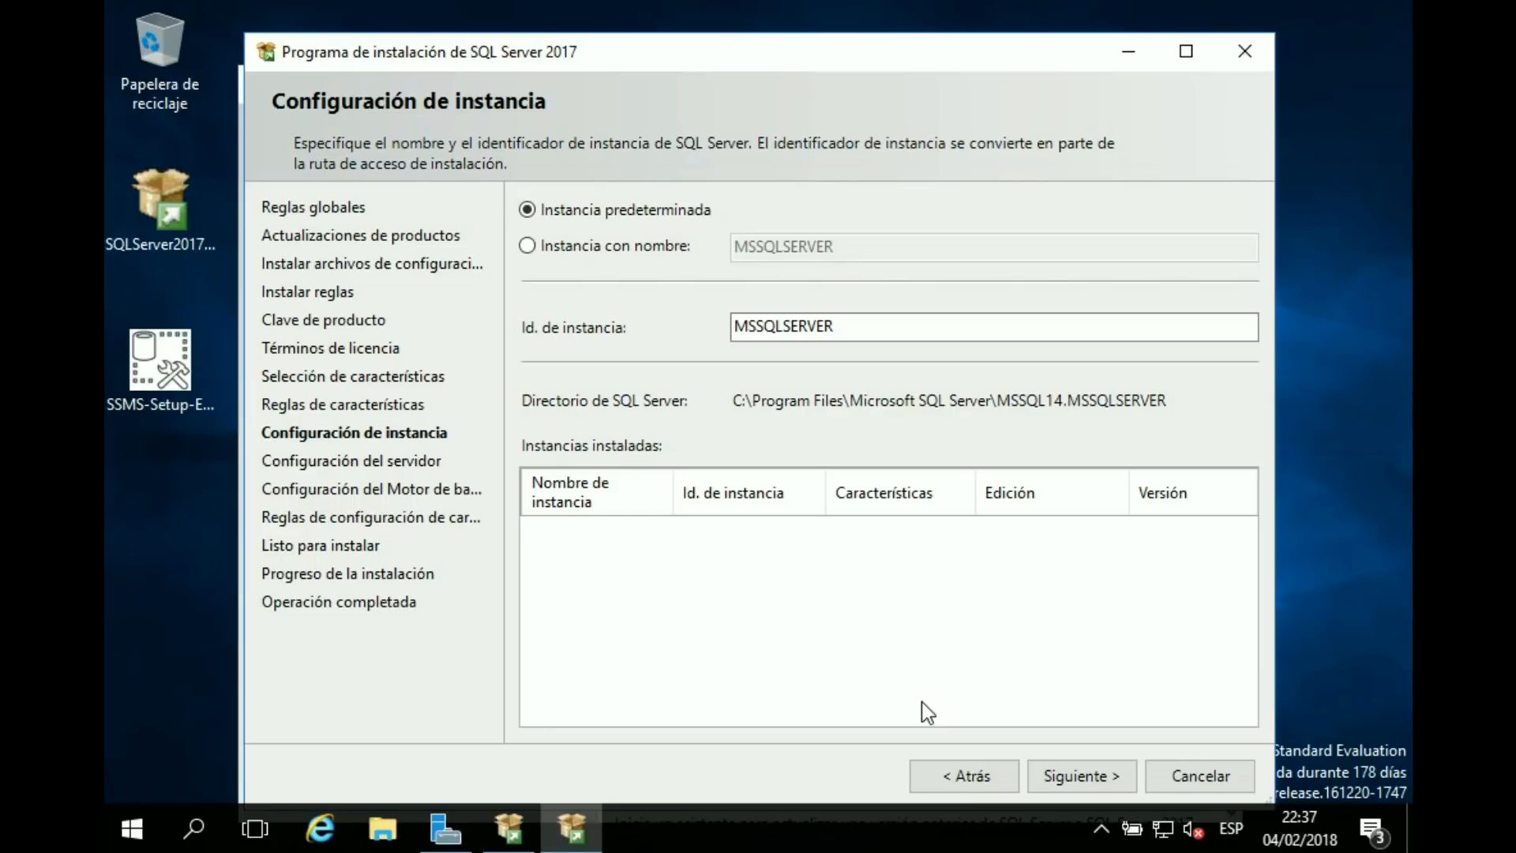
click(1073, 780)
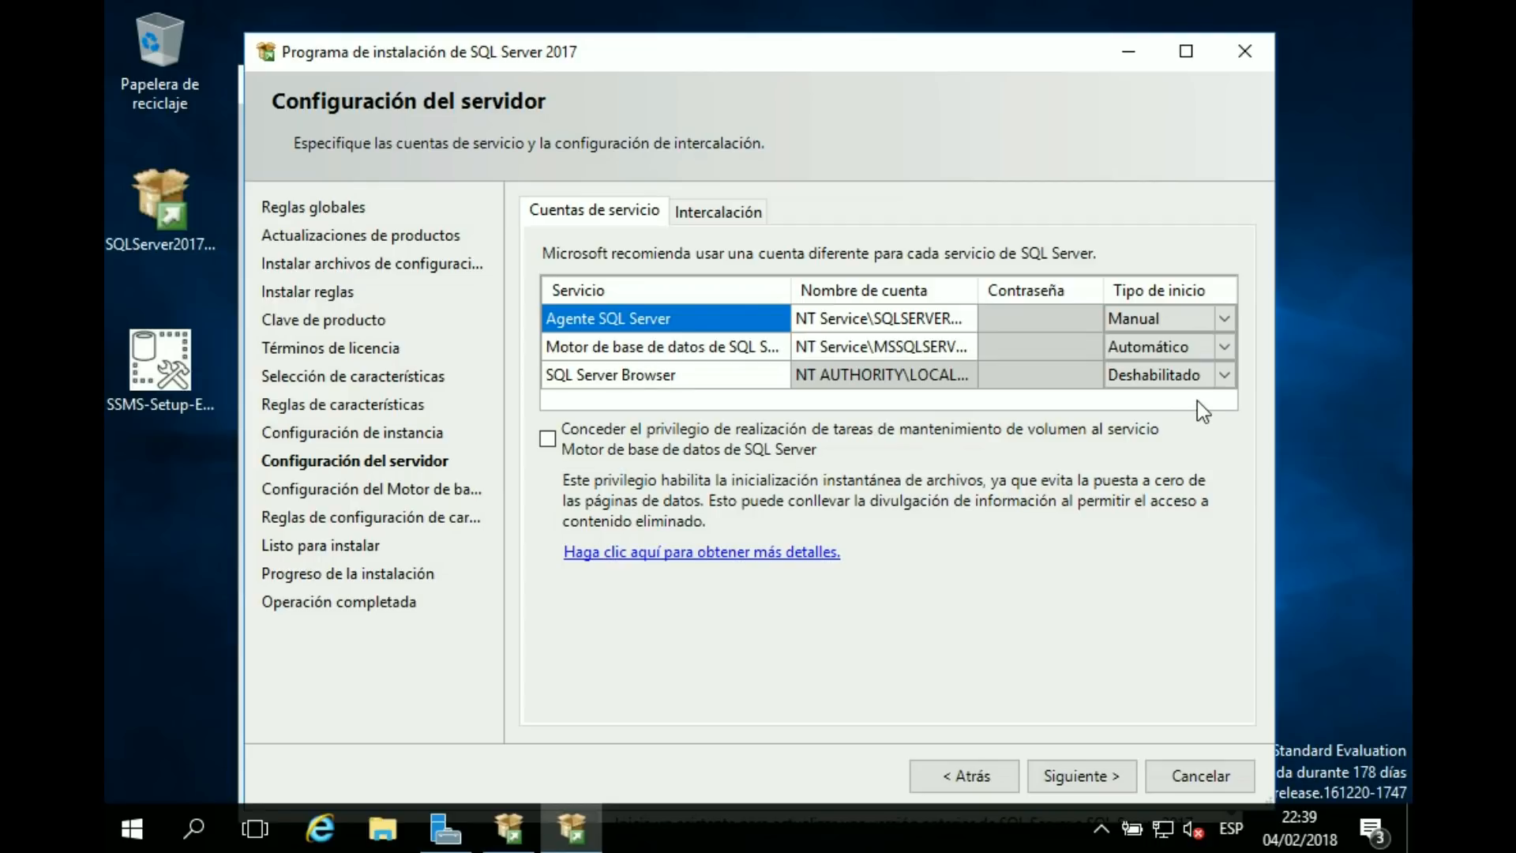
- Set the startup type of the Agente SQL Server service to Automático
click(630, 357)
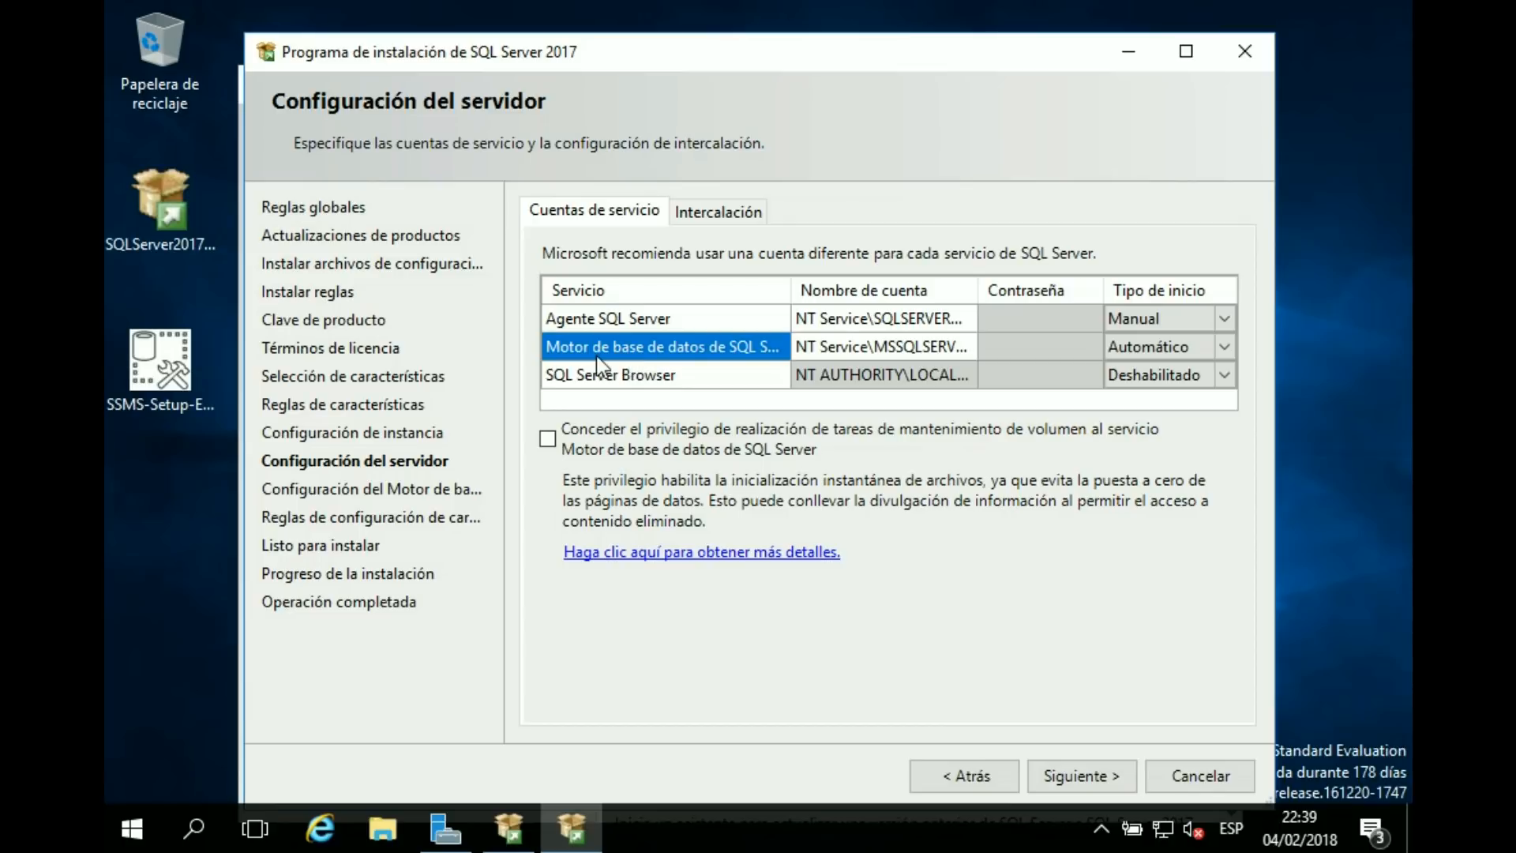
click(613, 376)
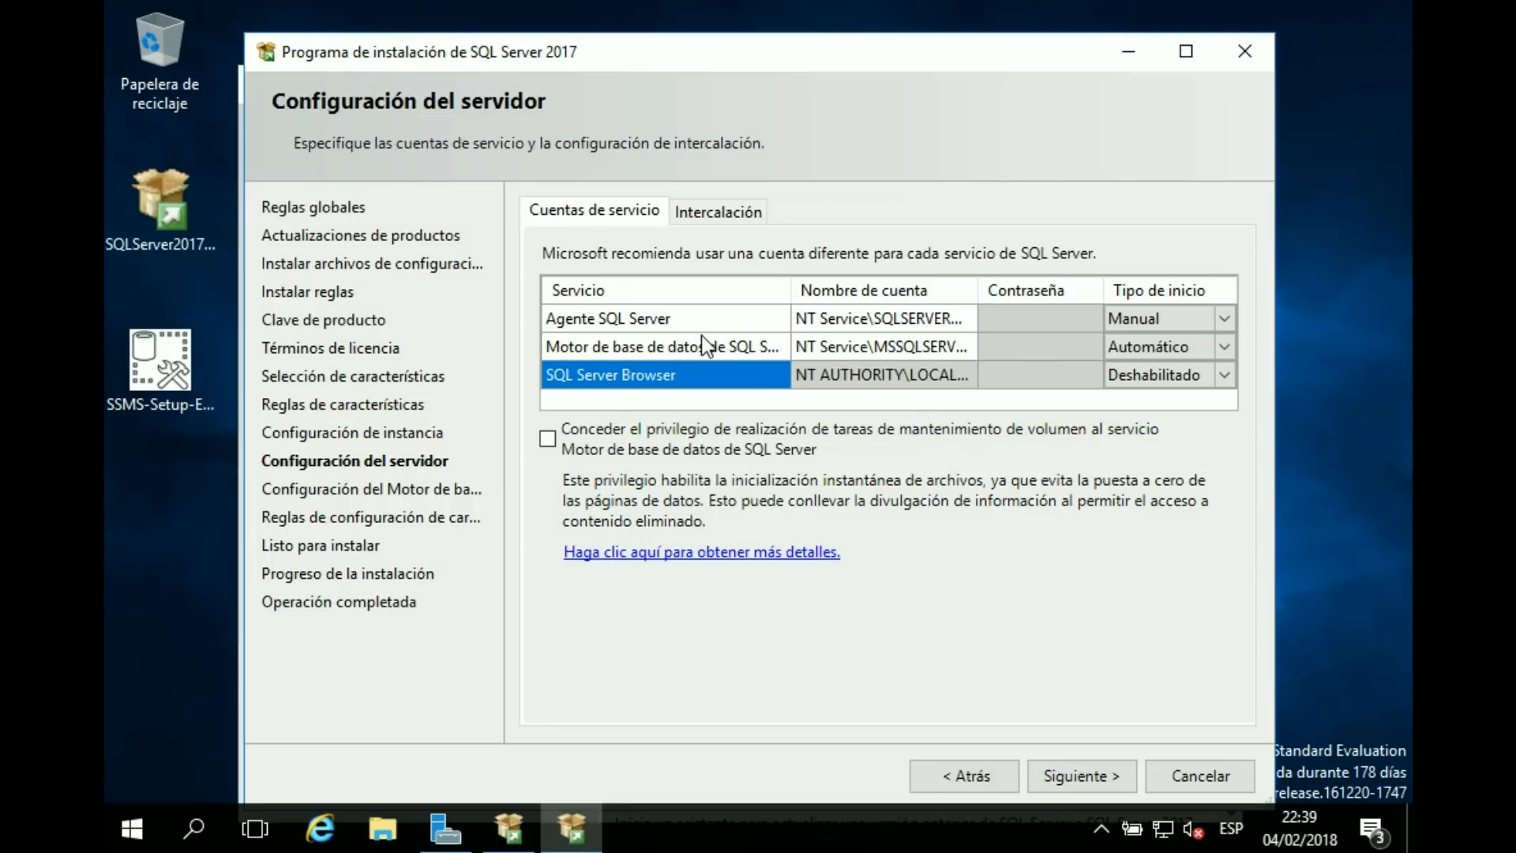
click(796, 320)
click(1224, 319)
click(1224, 320)
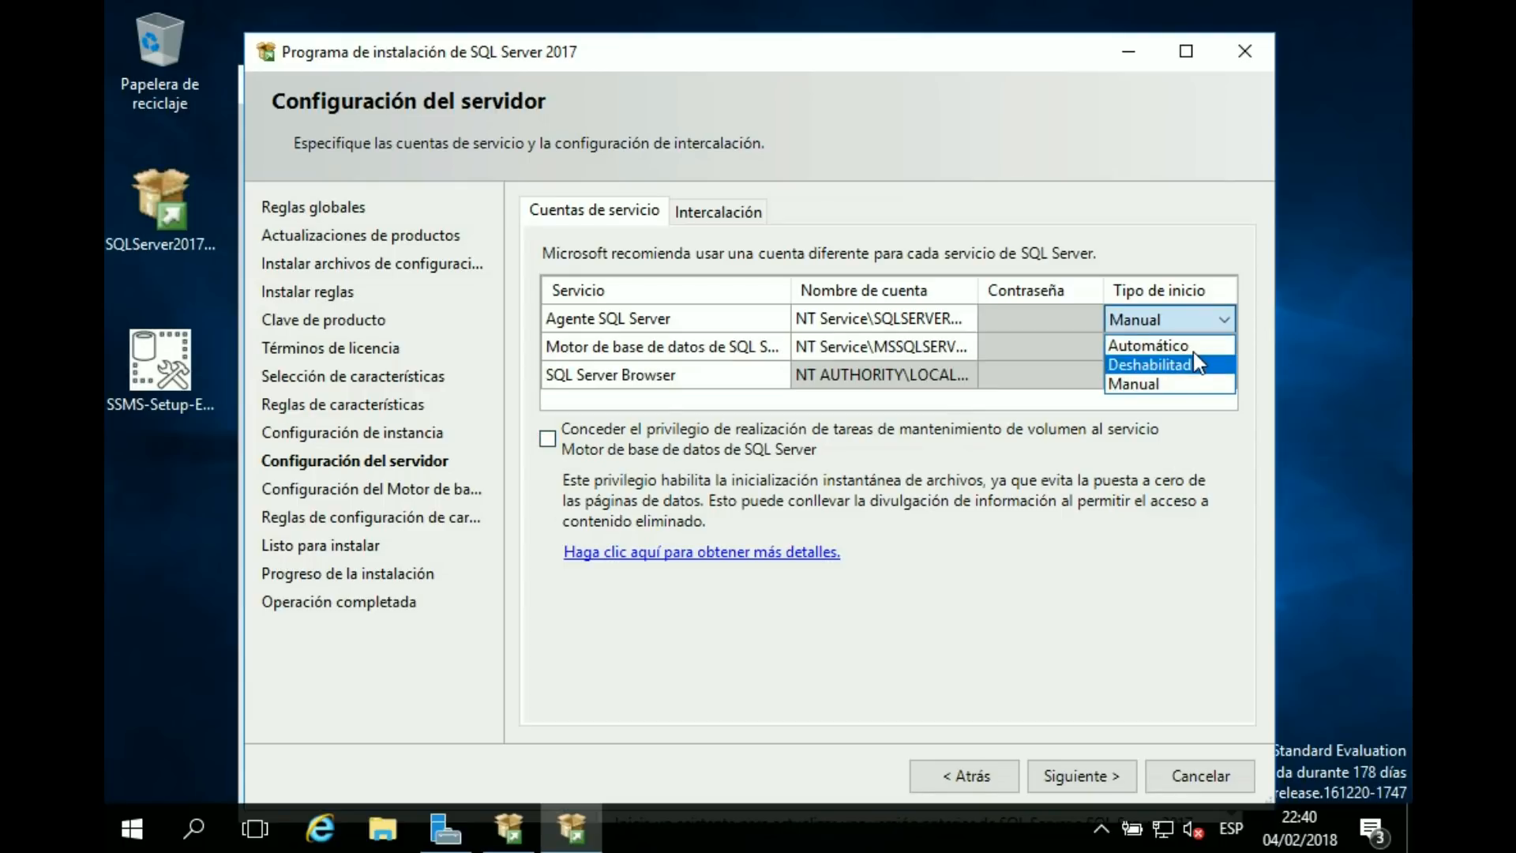
click(1192, 349)
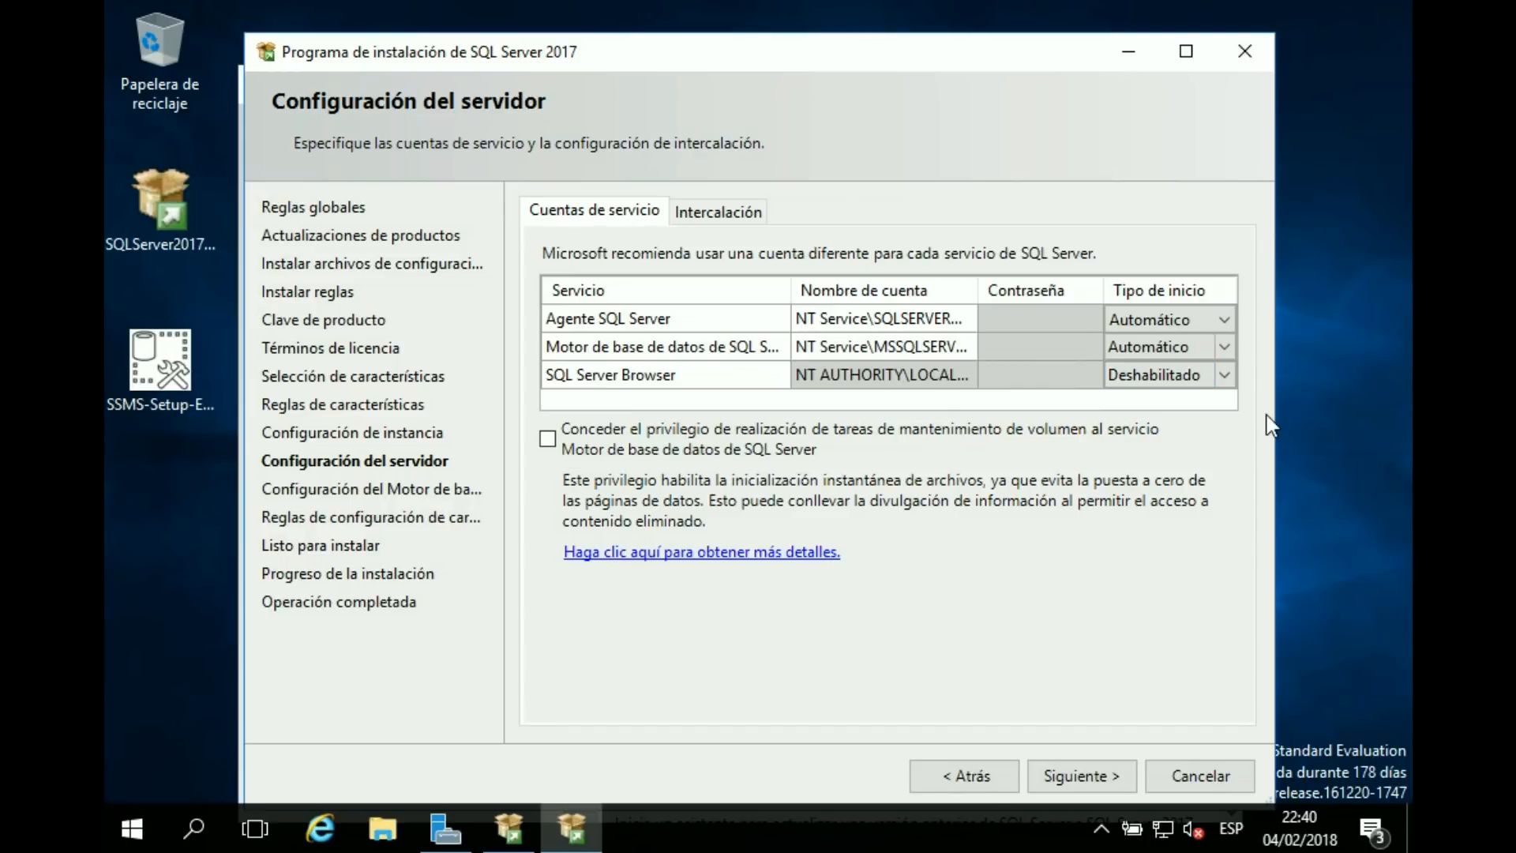
- Leave SQL Server Browser set to Deshabilitado and accept the Modern_Spanish_CI_AS collation for the database engine
click(1128, 385)
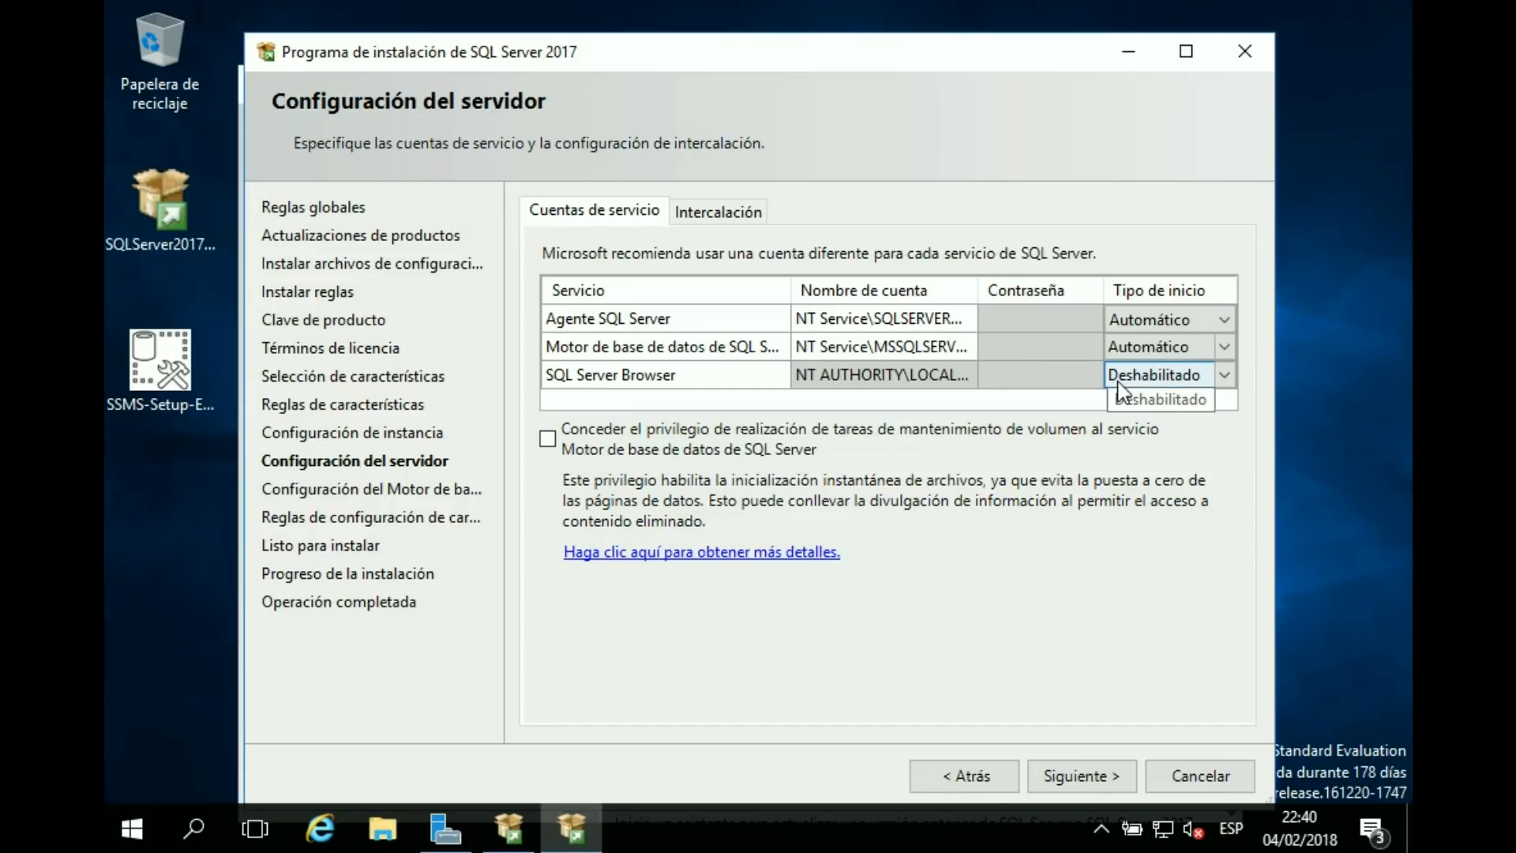
click(1116, 383)
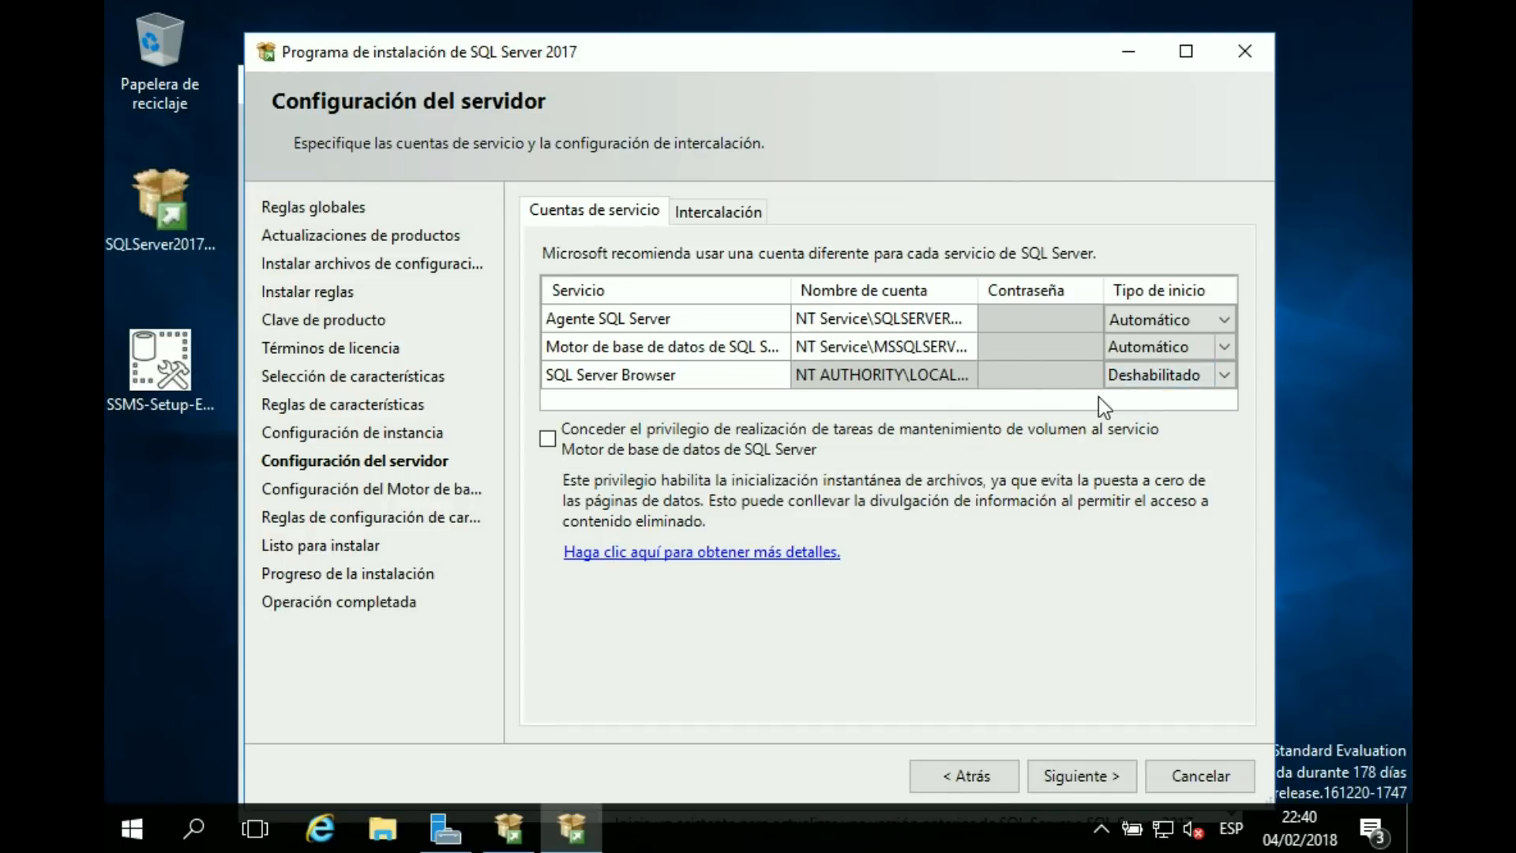
click(699, 213)
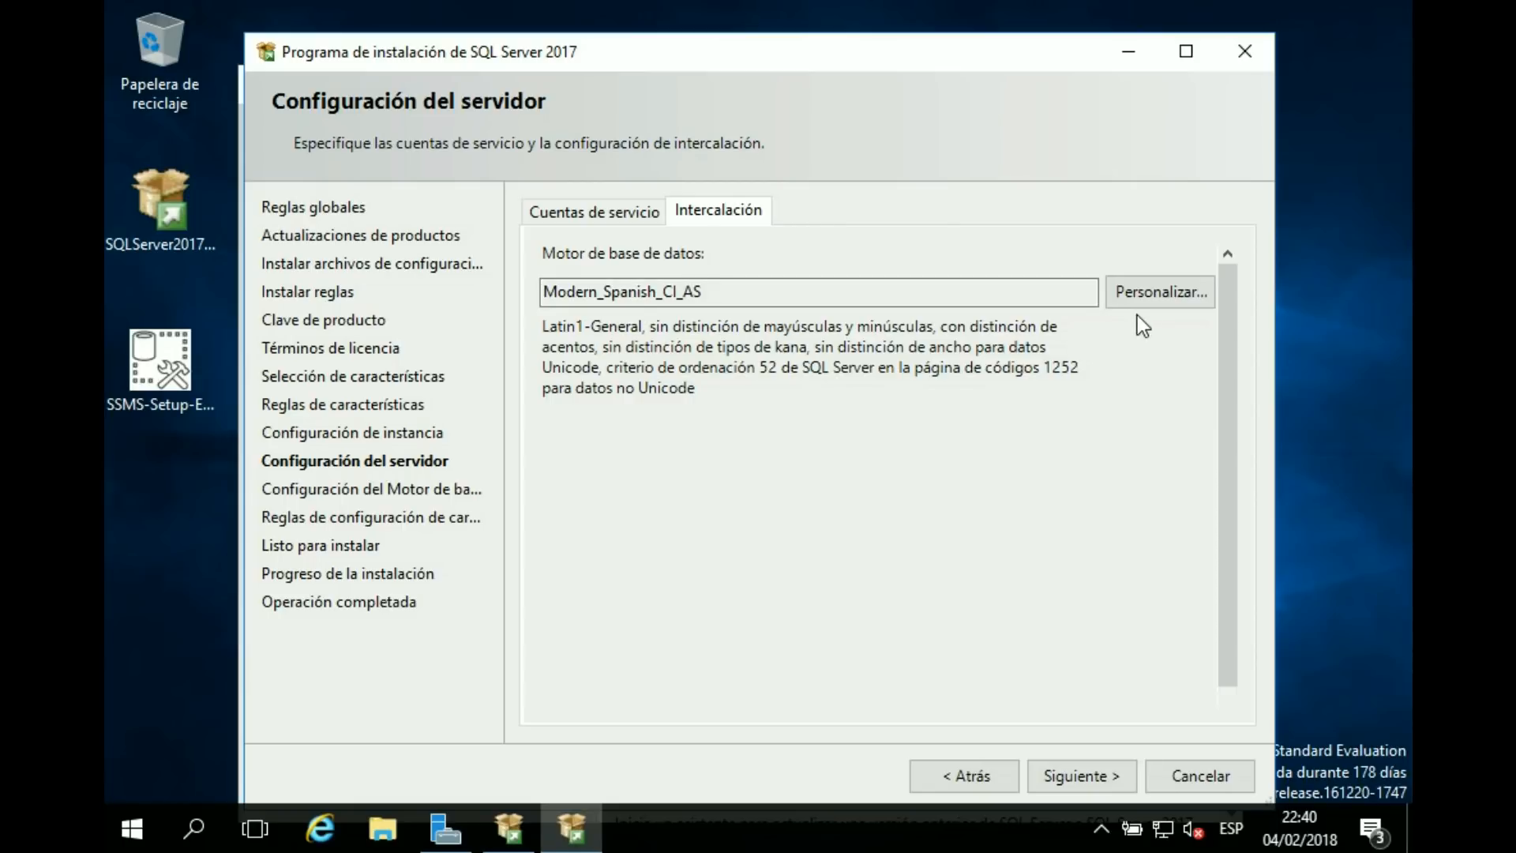
click(1125, 778)
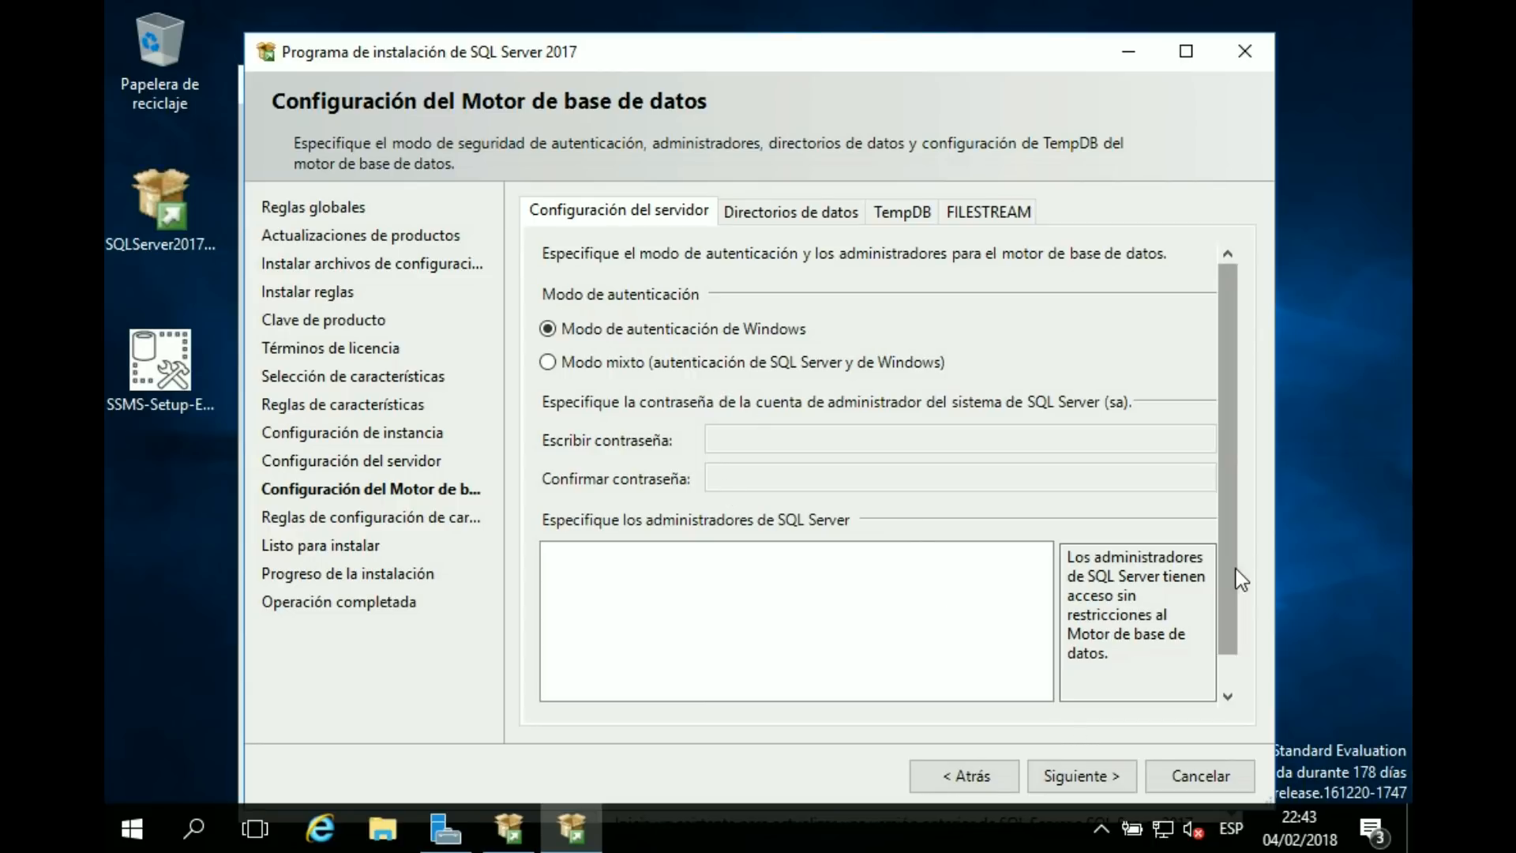
- Add the current user as a SQL Server administrator, keeping Windows authentication mode
scroll(1231, 593, down, 1)
click(657, 687)
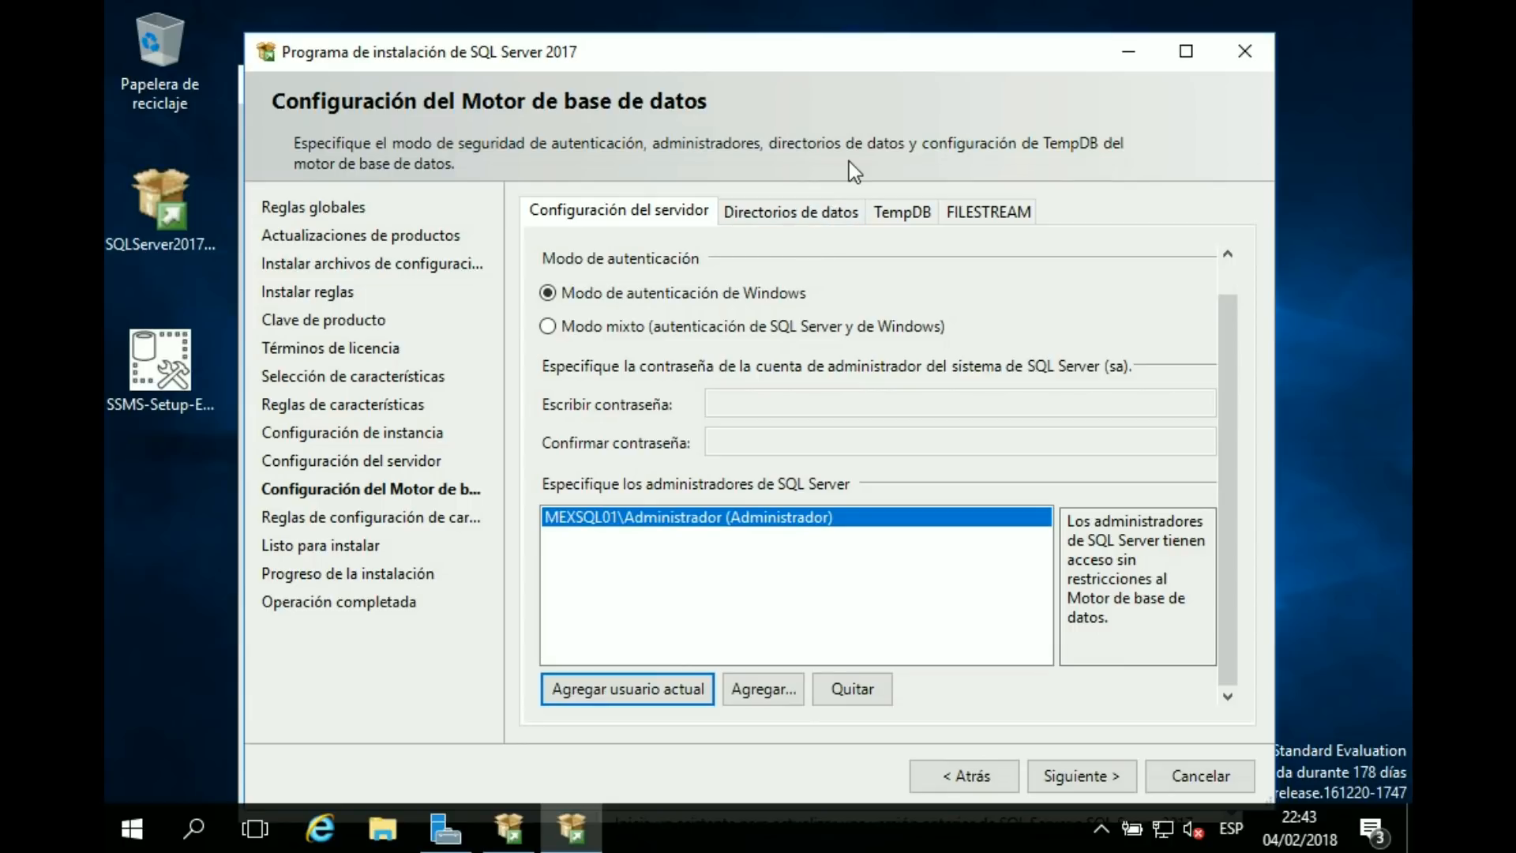
- Review the database engine's data directories, TempDB and FILESTREAM settings and continue with their defaults
click(822, 216)
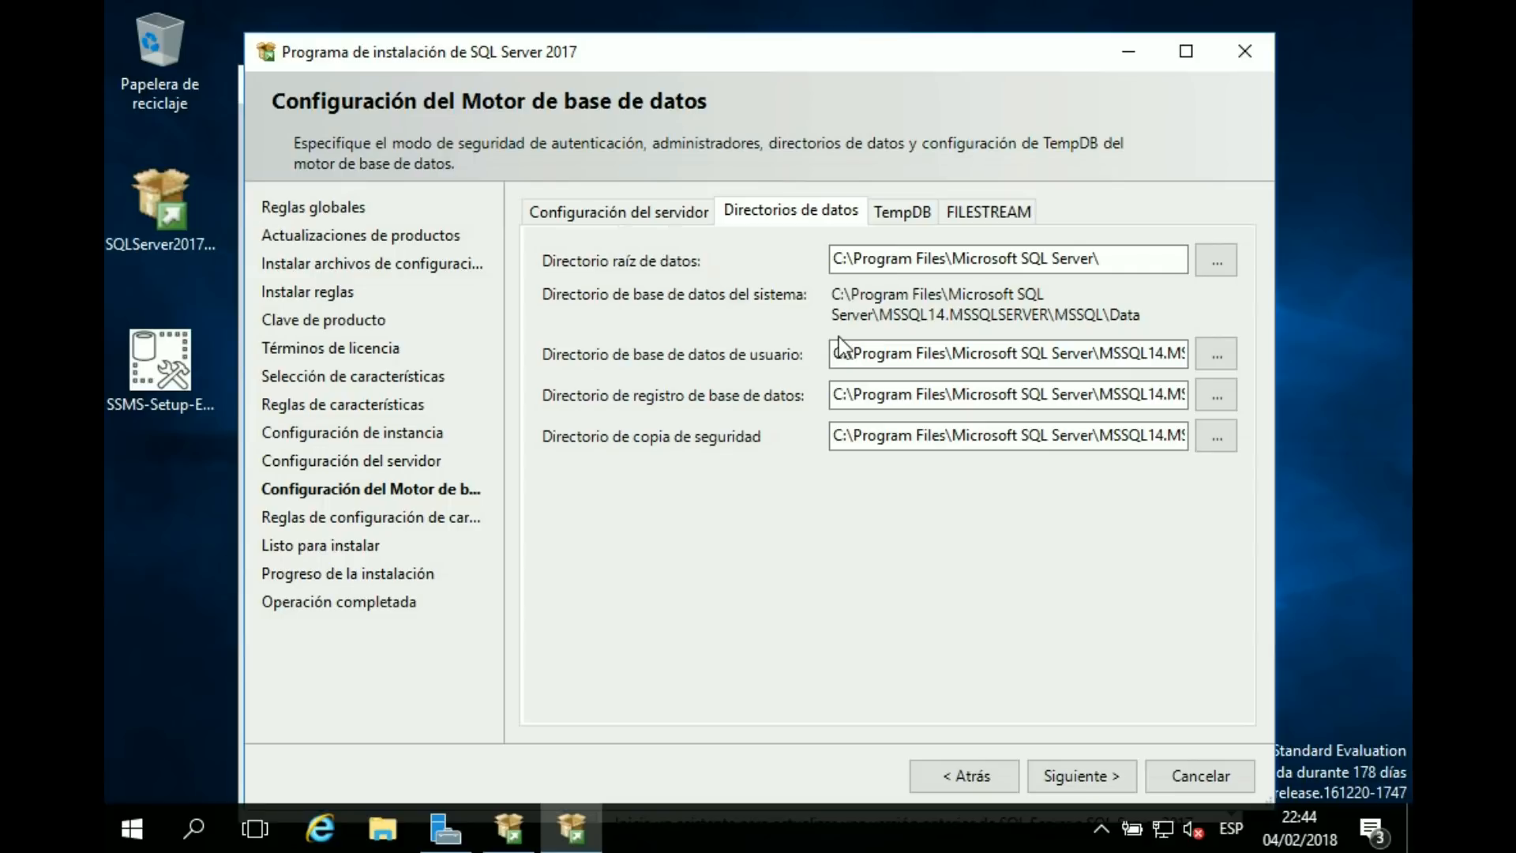
click(861, 348)
click(902, 213)
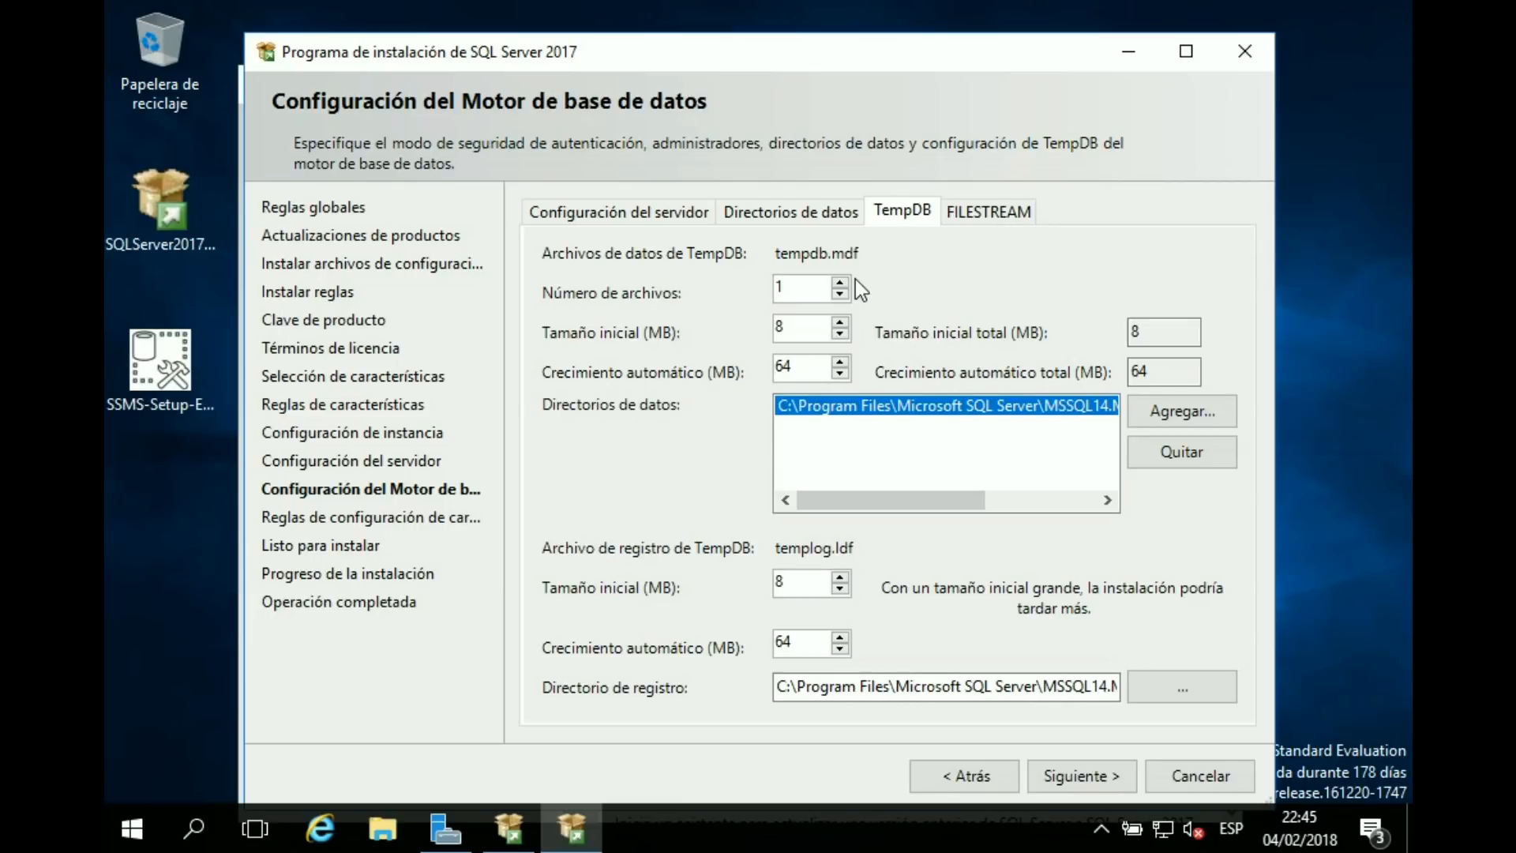
mouse_move(830, 293)
click(988, 213)
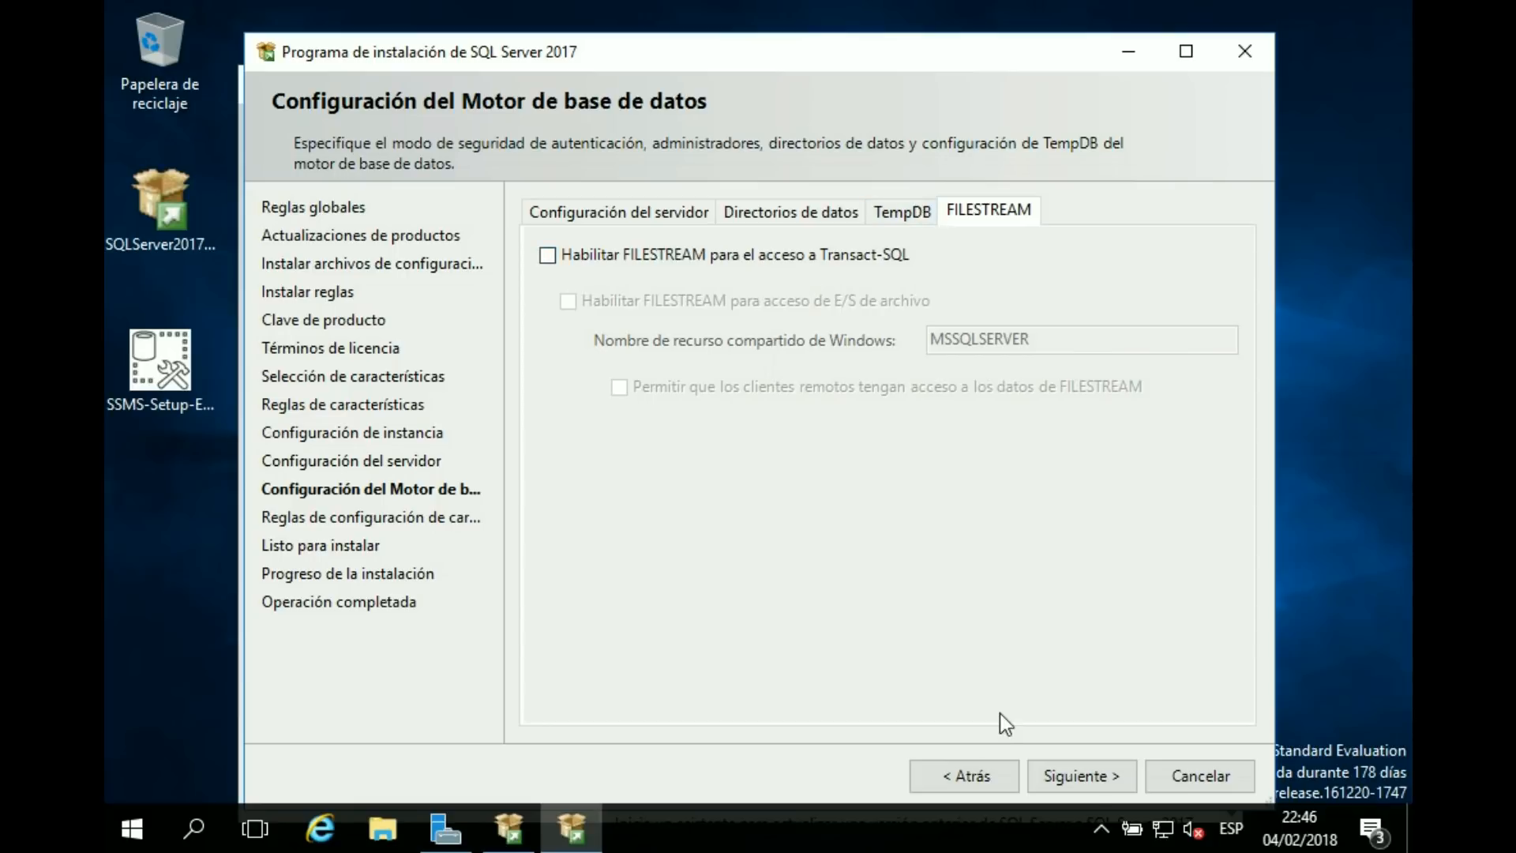
click(1096, 786)
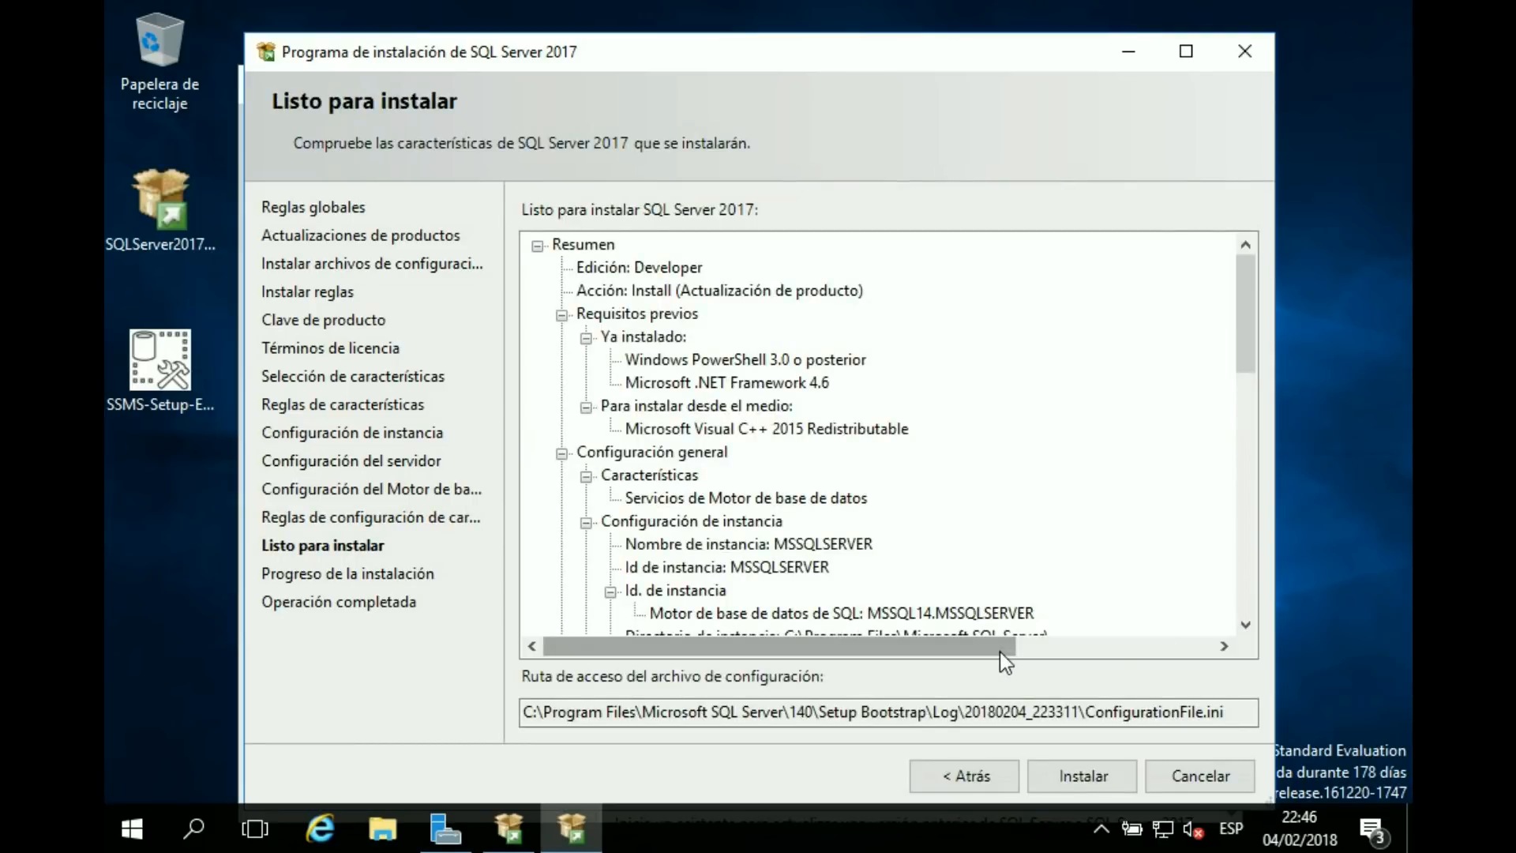
- Review the installation summary, install SQL Server 2017 and close the setup wizard once it completes
scroll(819, 522, down, 1)
scroll(822, 515, up, 1)
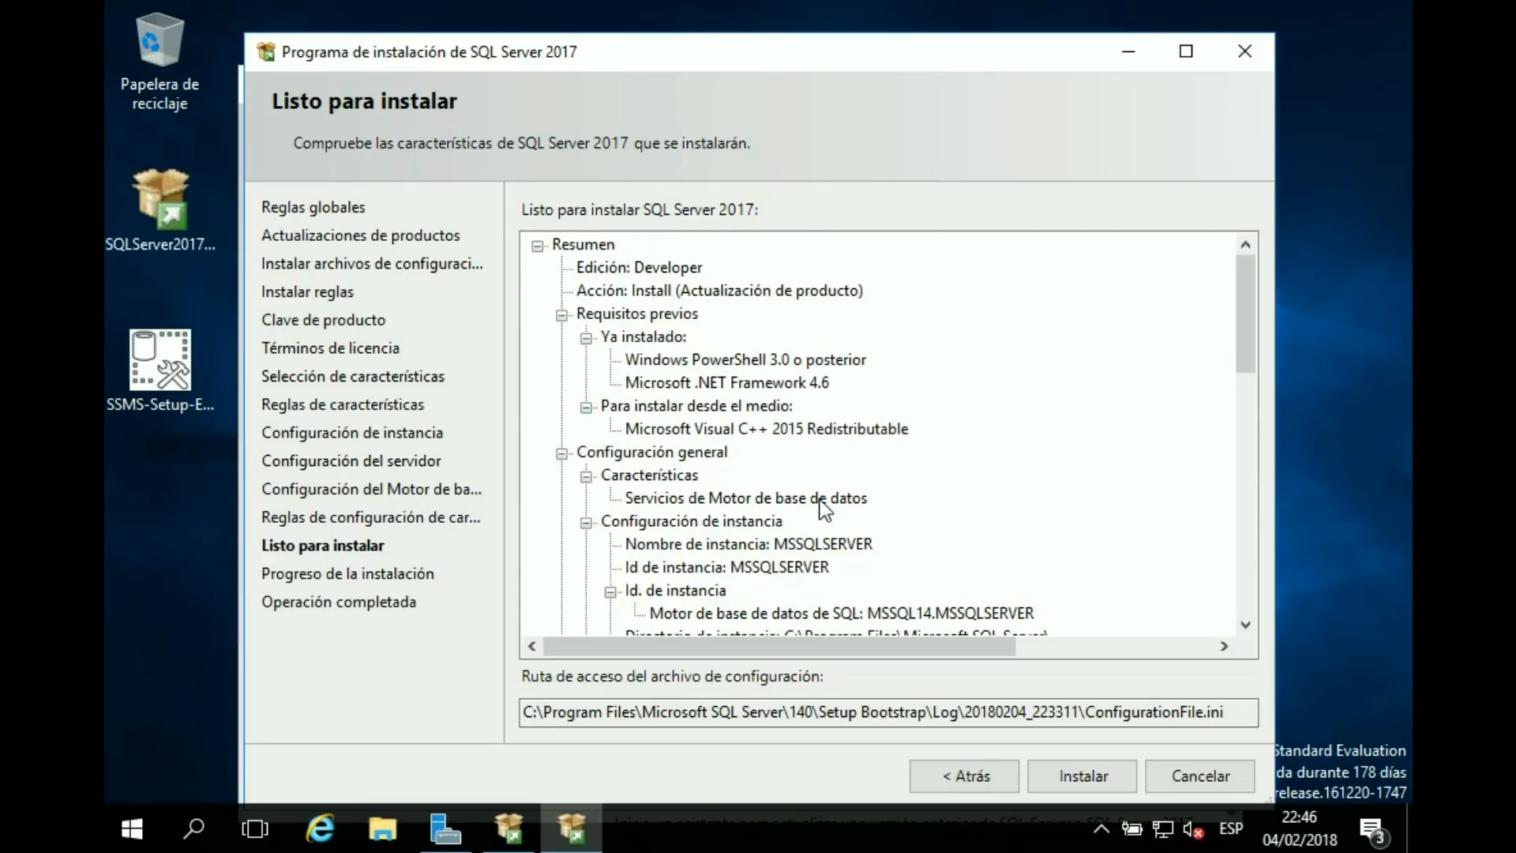
scroll(821, 509, down, 15)
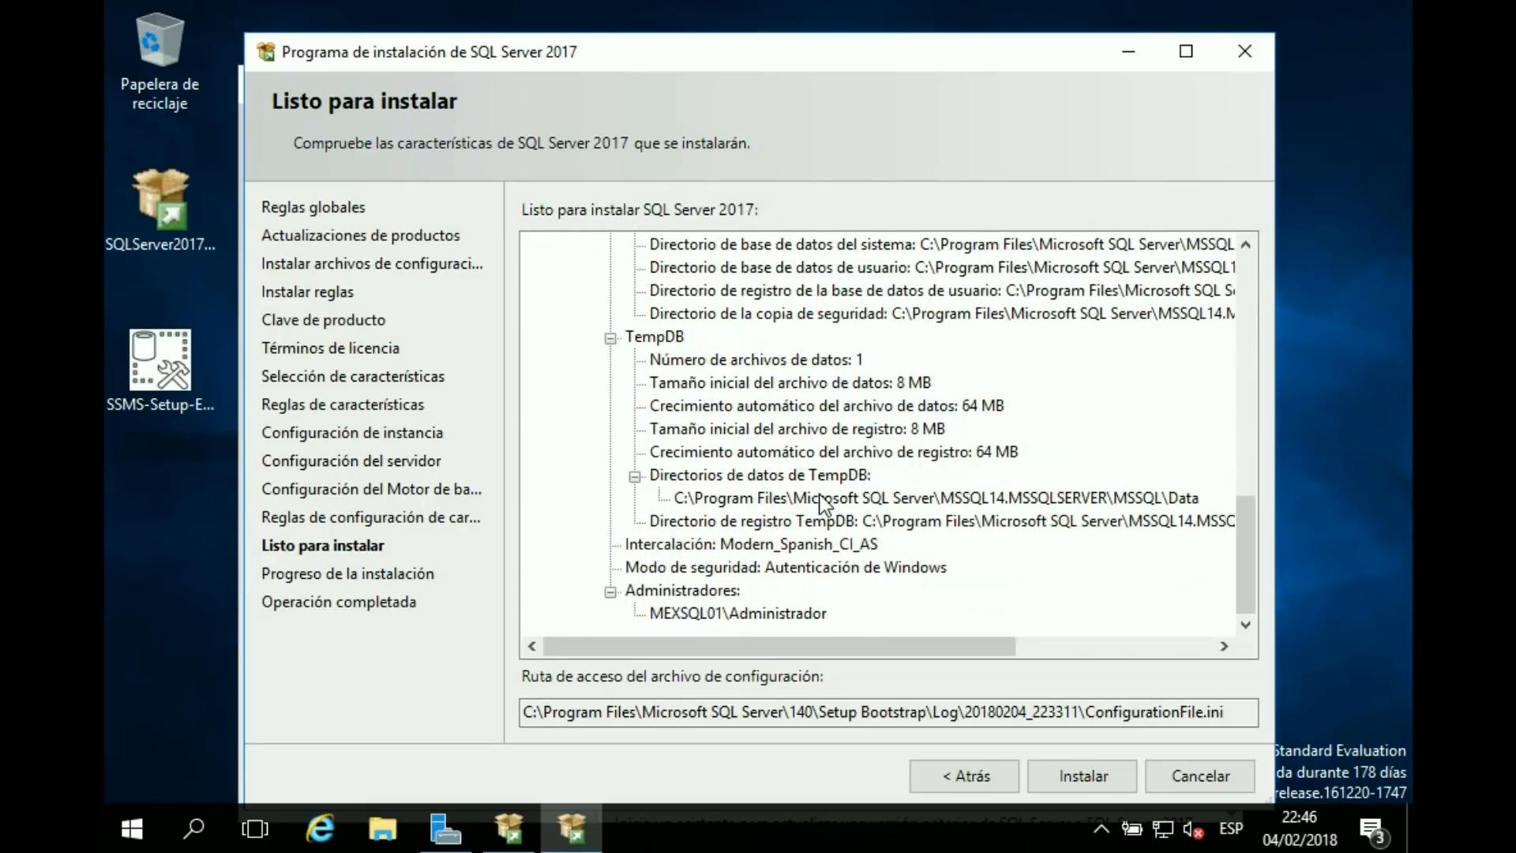
scroll(822, 504, up, 15)
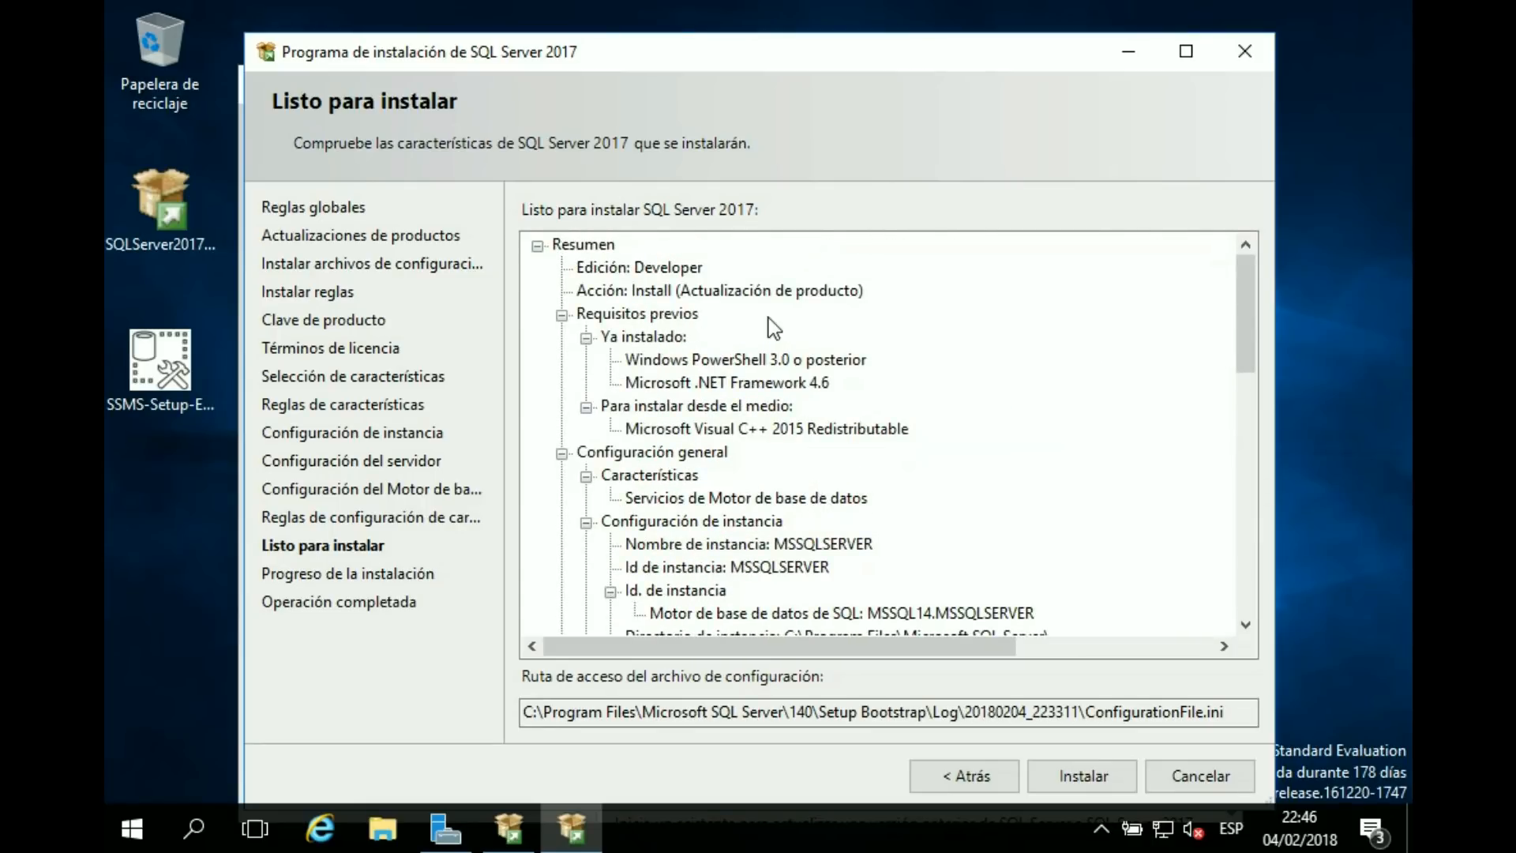
click(1098, 783)
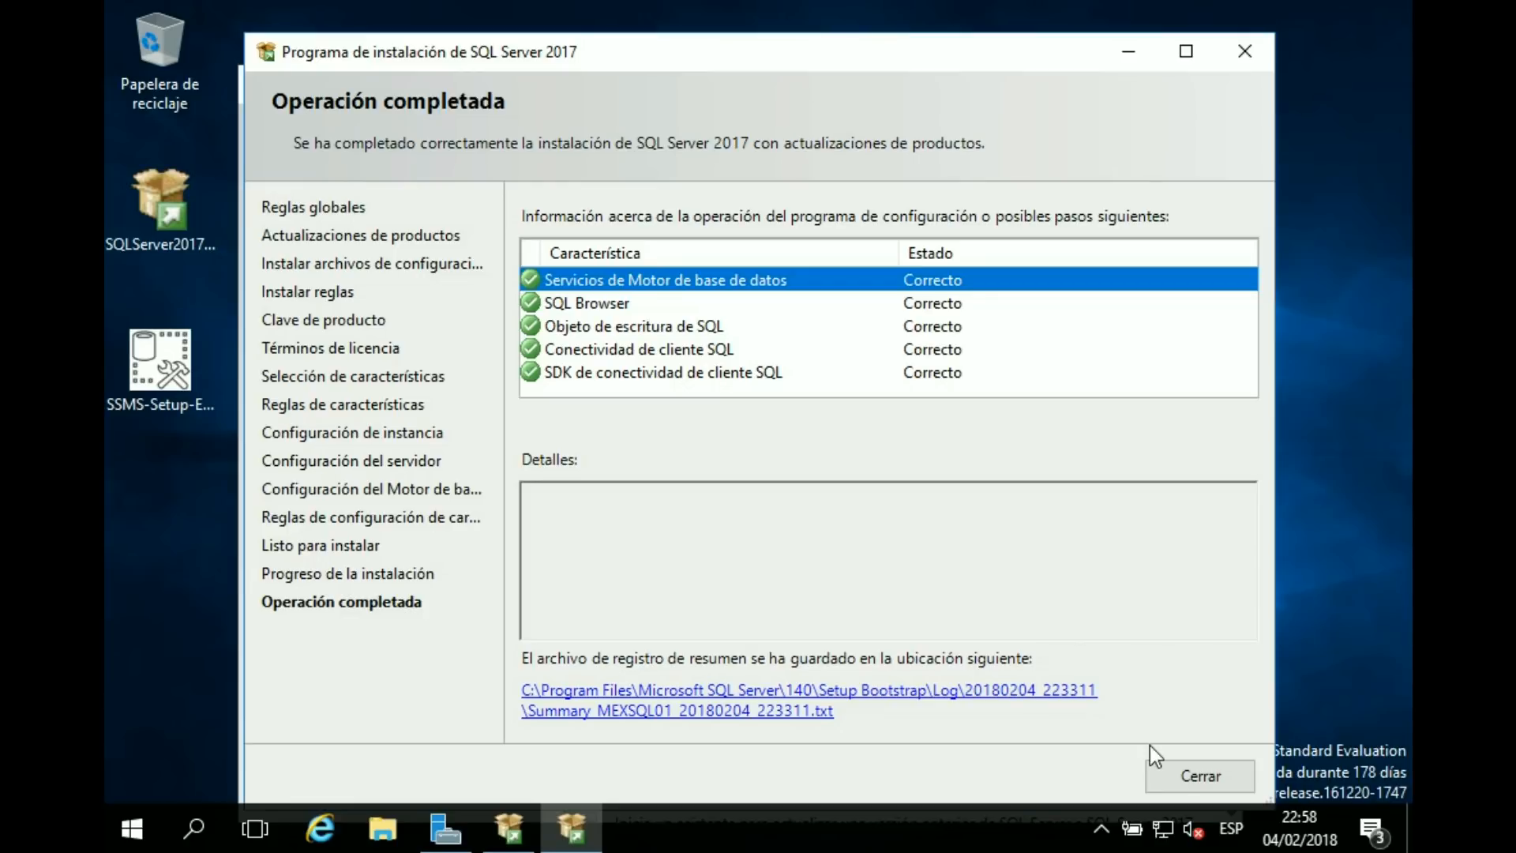
click(1198, 776)
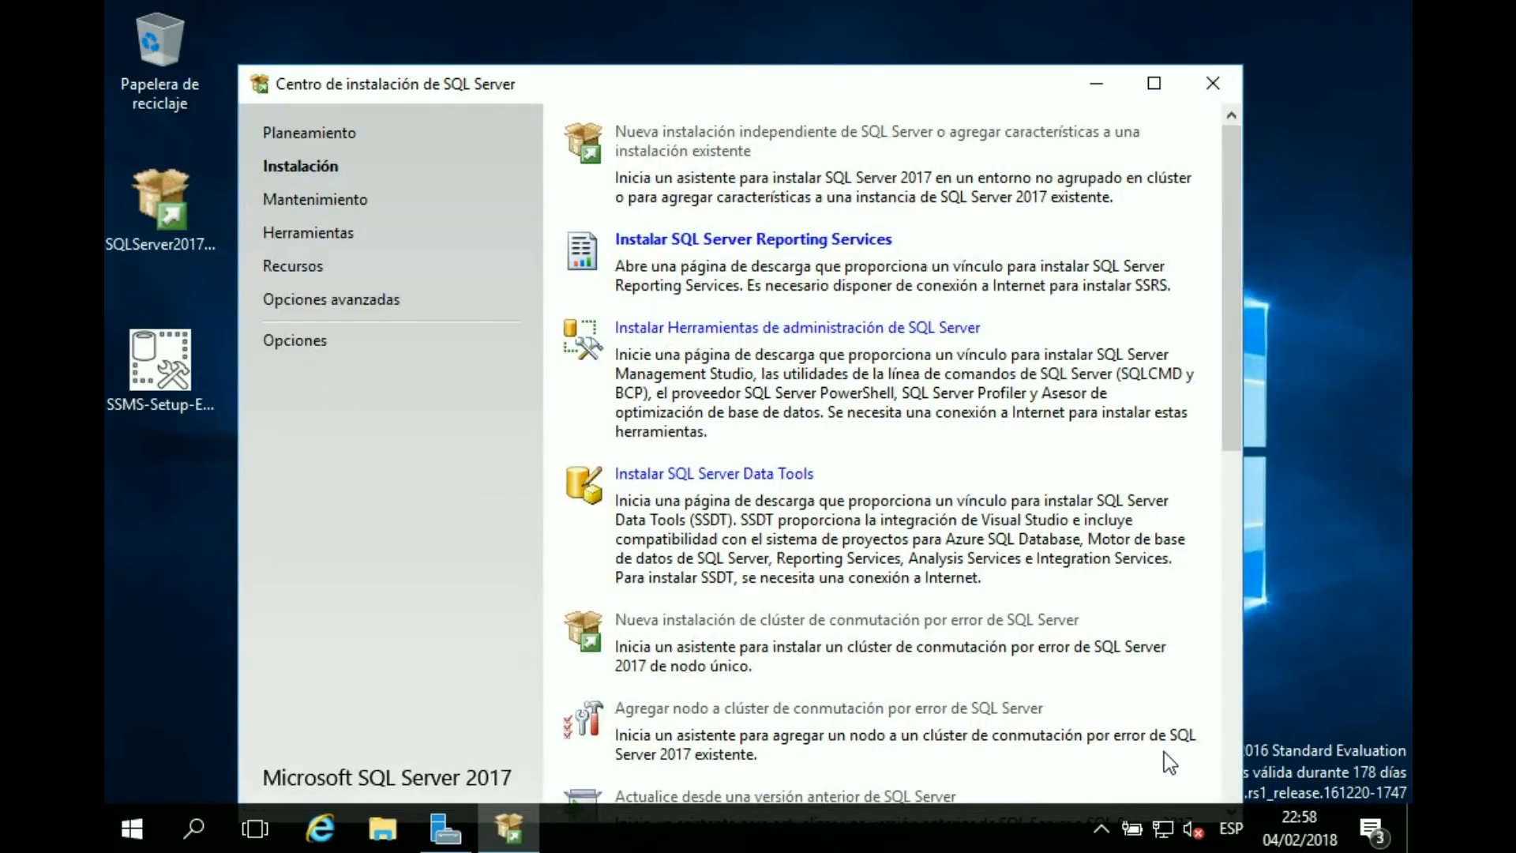
- Close the SQL Server installation center and launch the SSMS-Setup-ENU installer from the desktop
click(1213, 93)
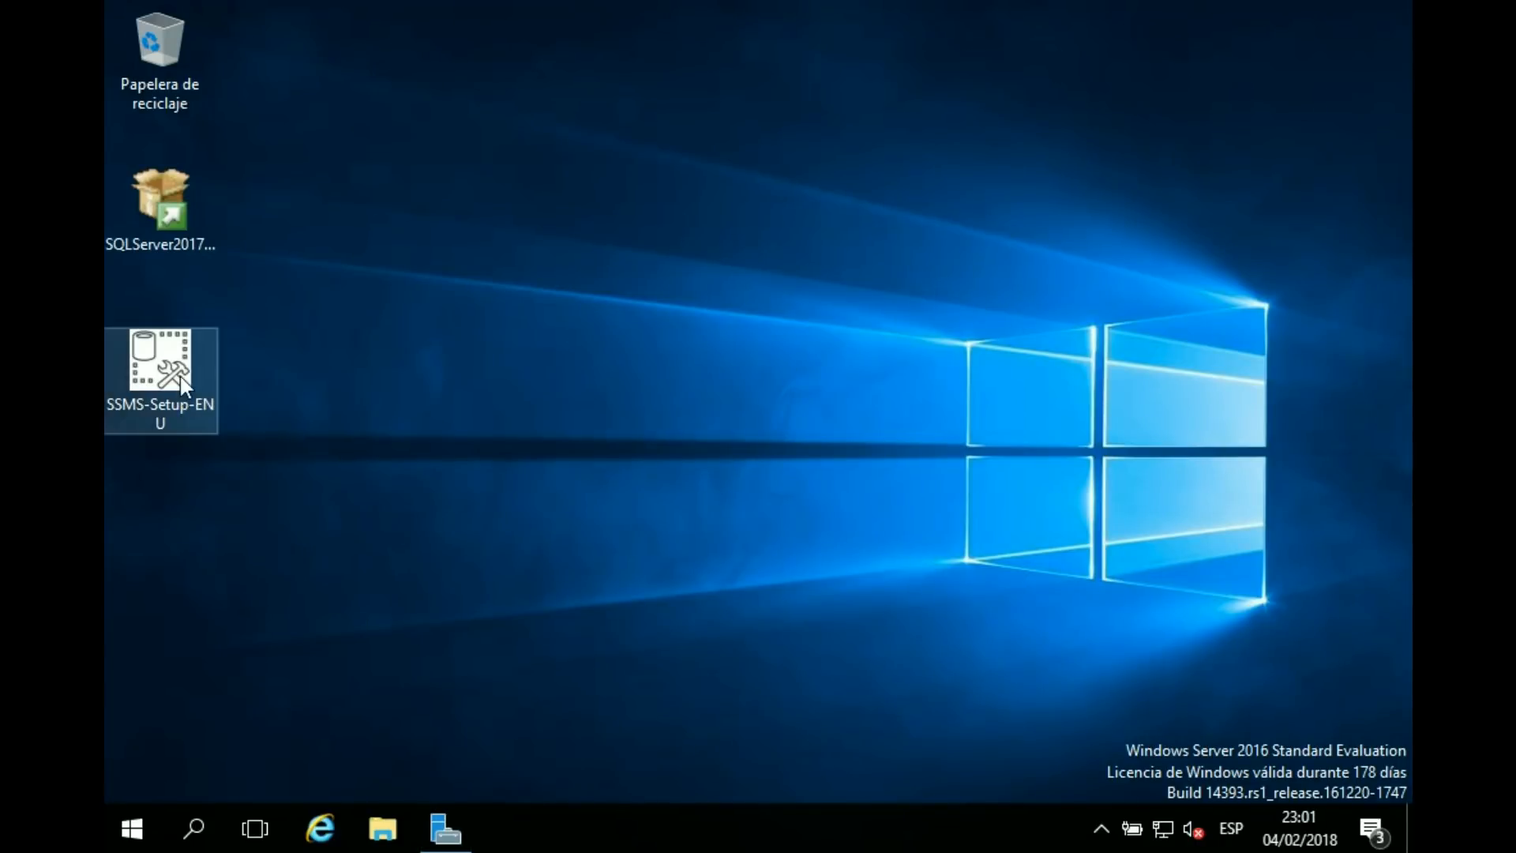
click(164, 377)
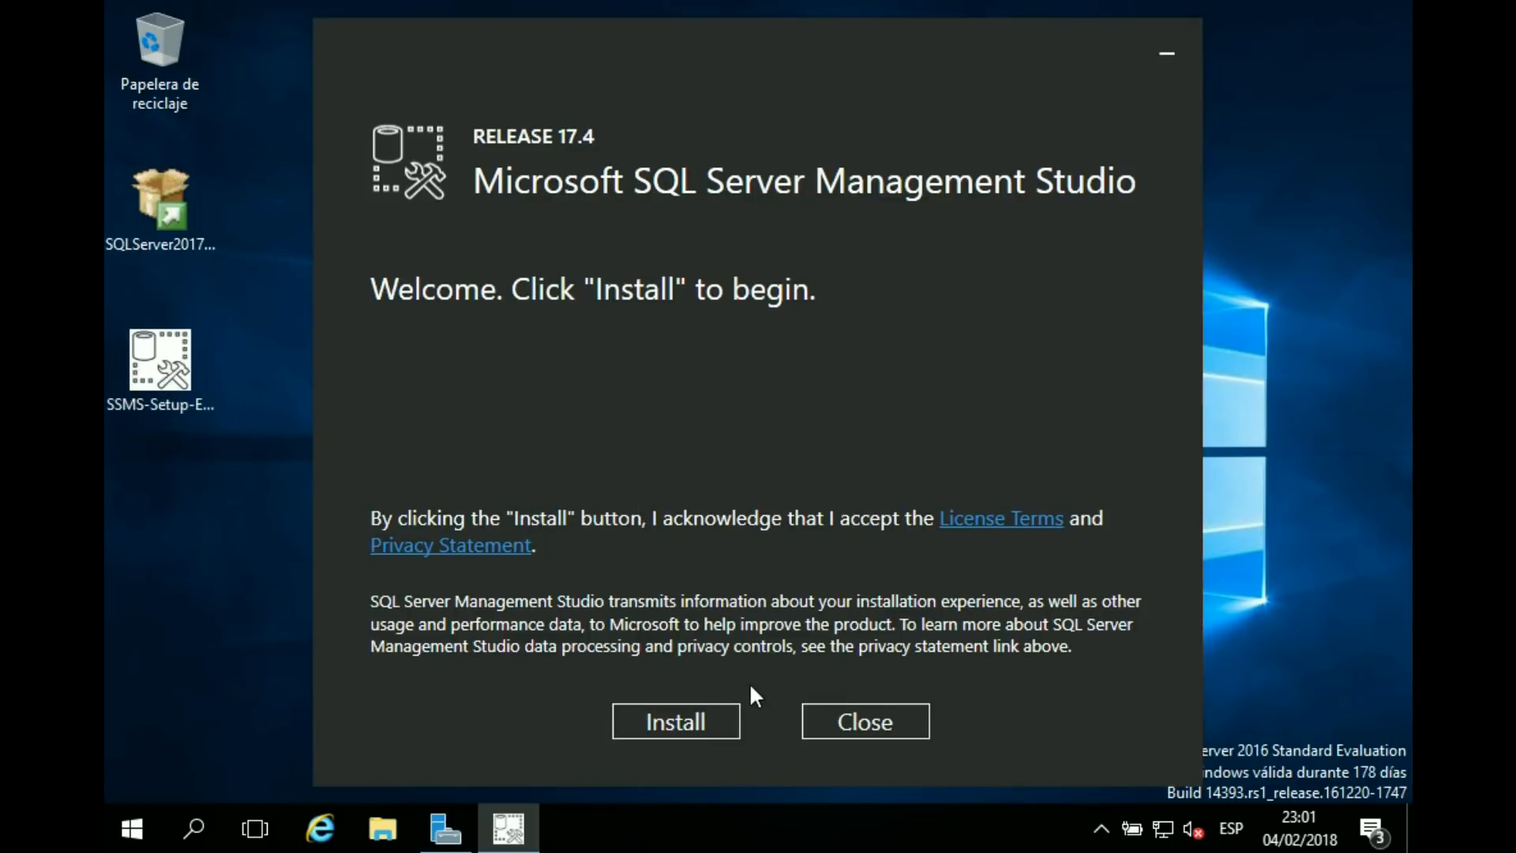
- Install SQL Server Management Studio 17.4 and launch it by searching Windows for "ssms"
click(694, 722)
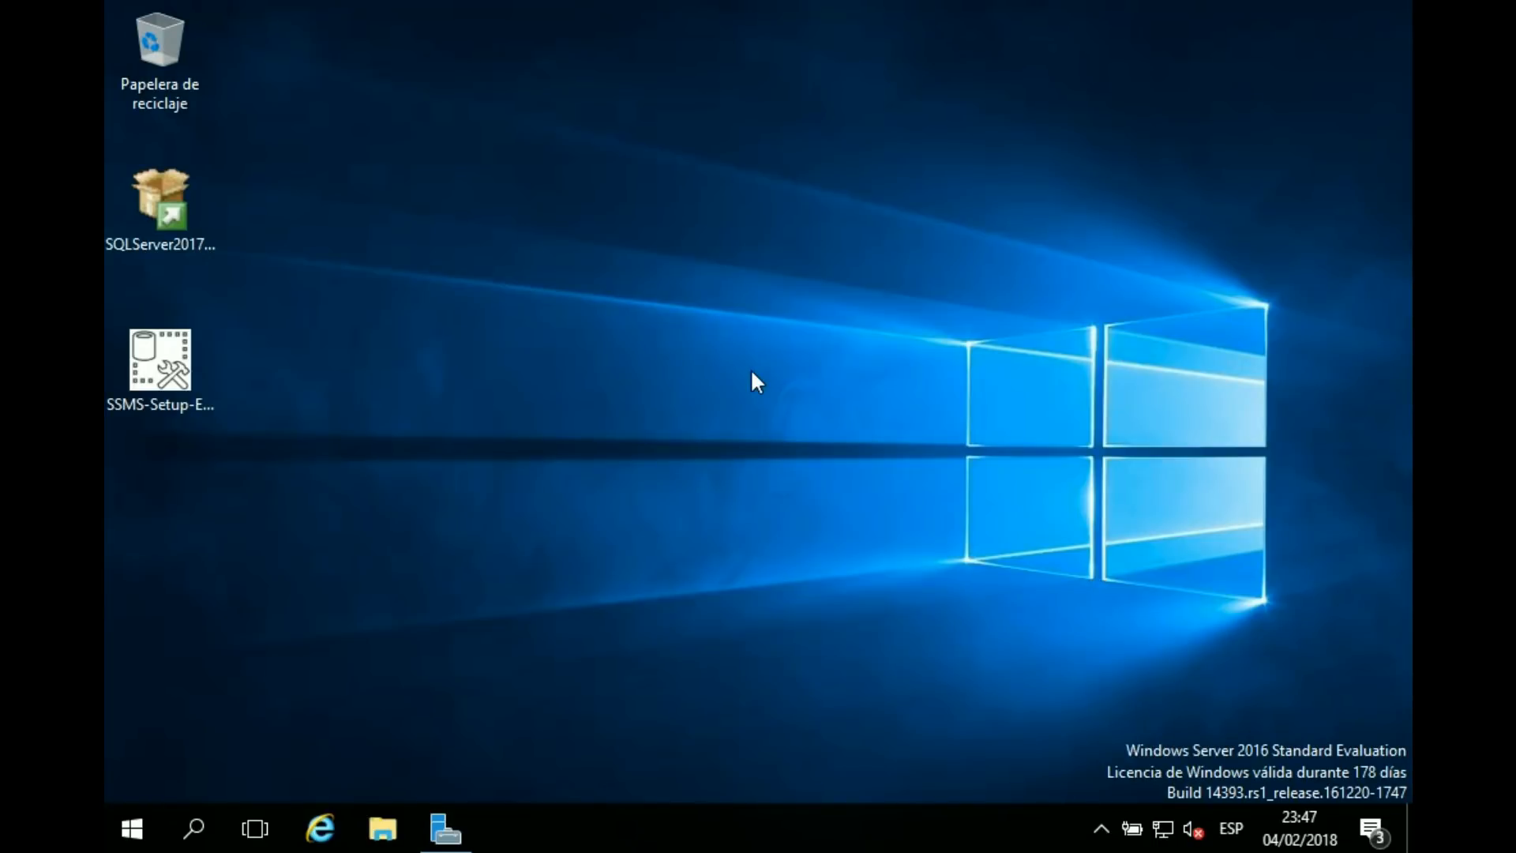
click(136, 825)
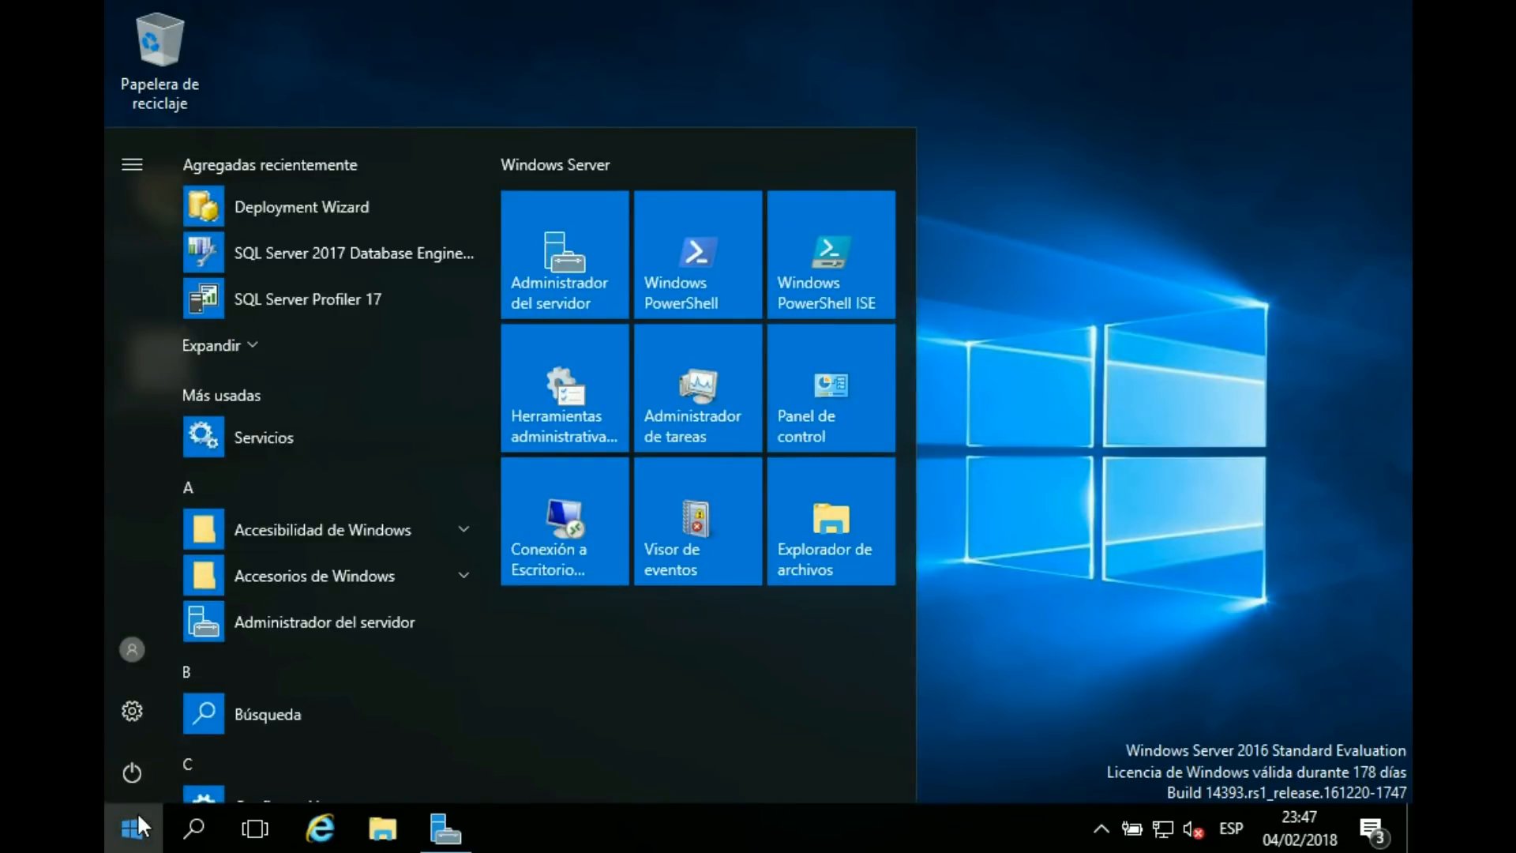
text(ssms)
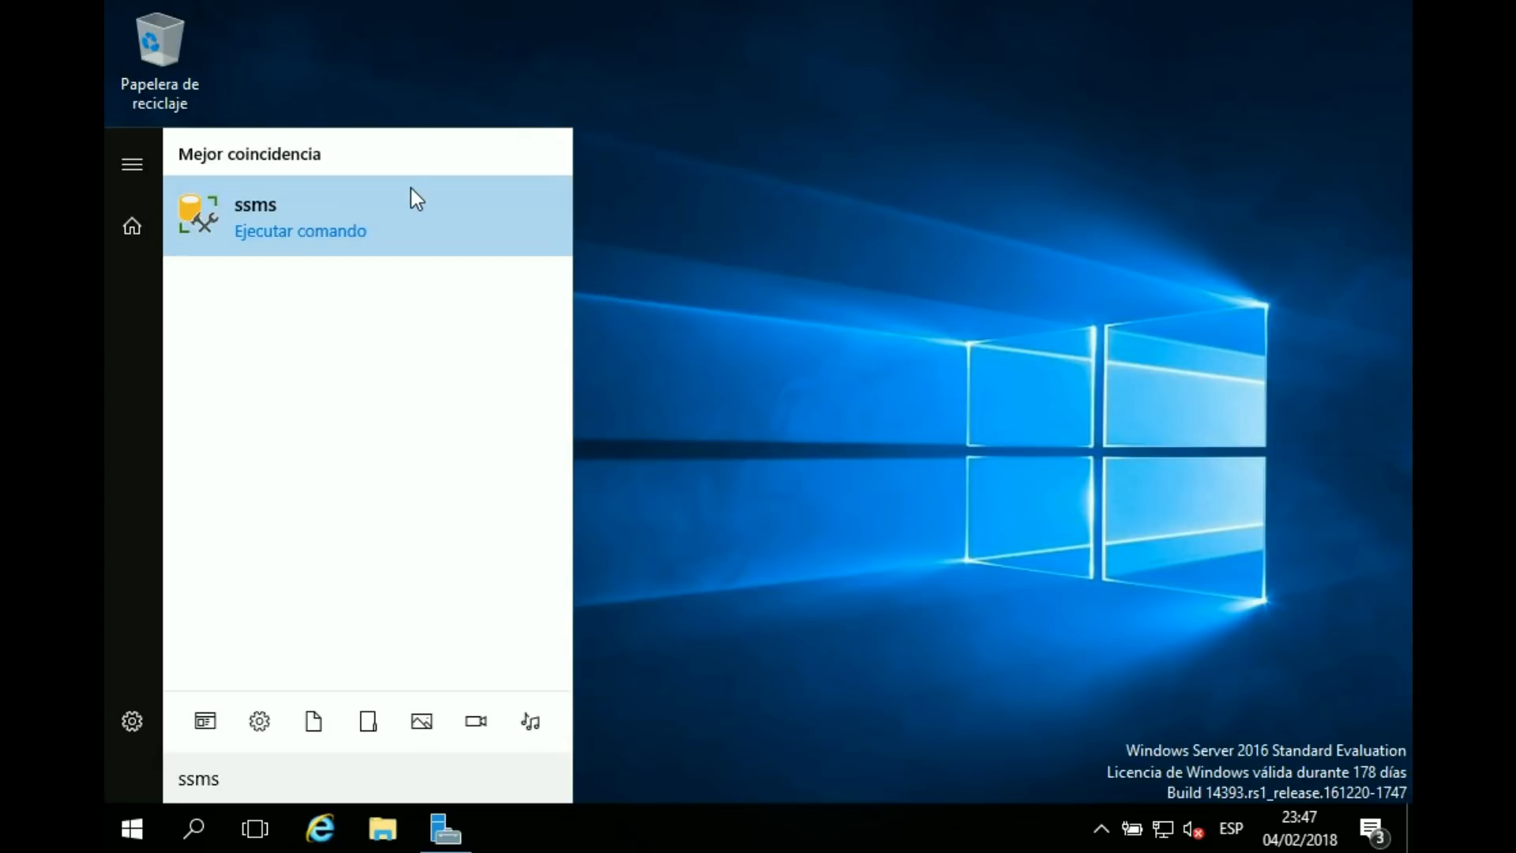
click(412, 190)
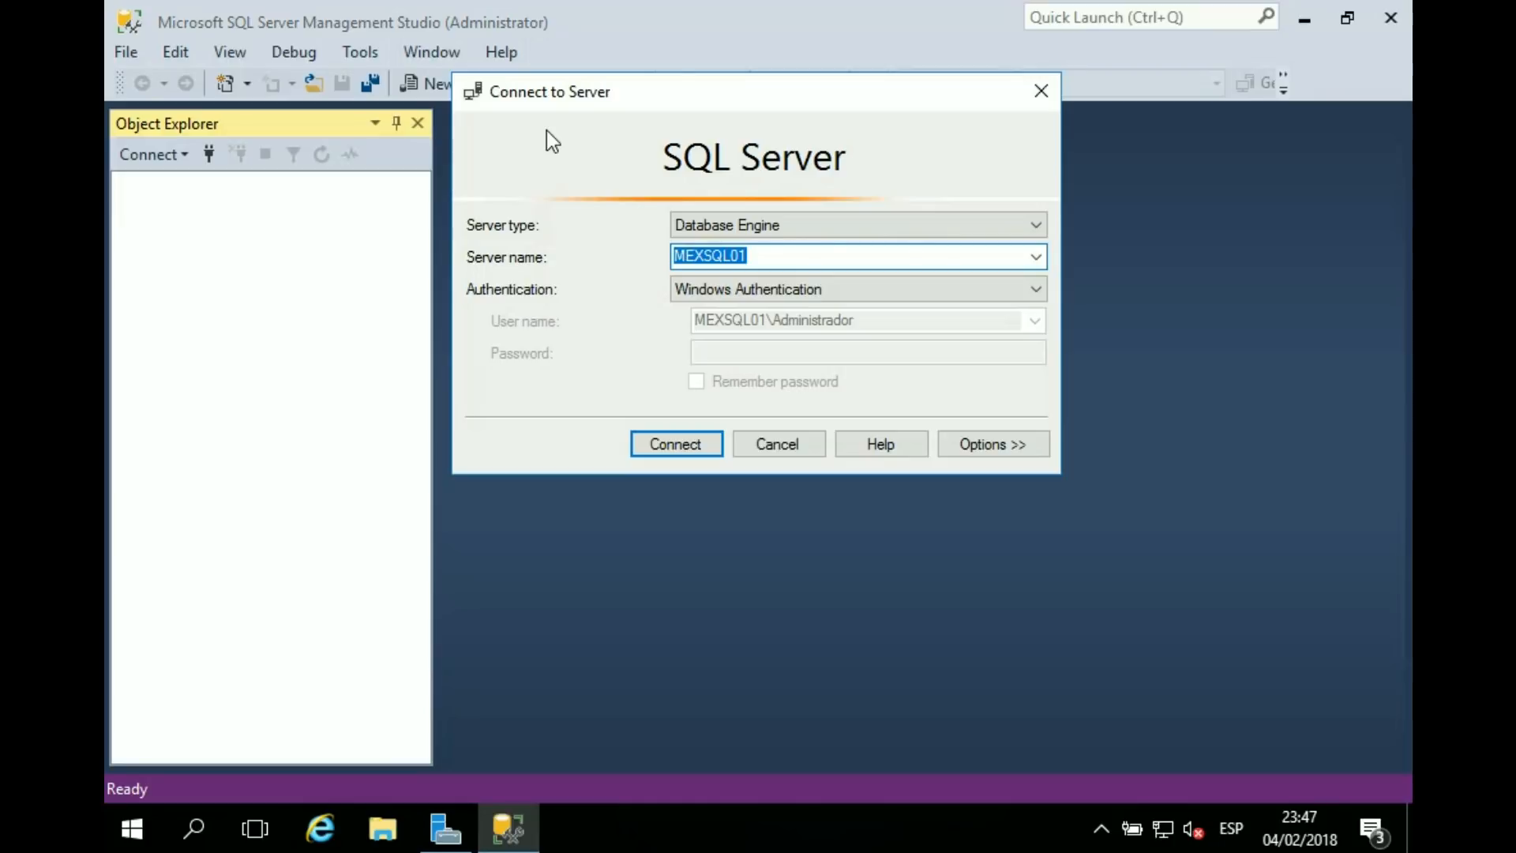
- Connect to the Database Engine on server MEXSQL01 using Windows Authentication
drag(605, 100, 613, 162)
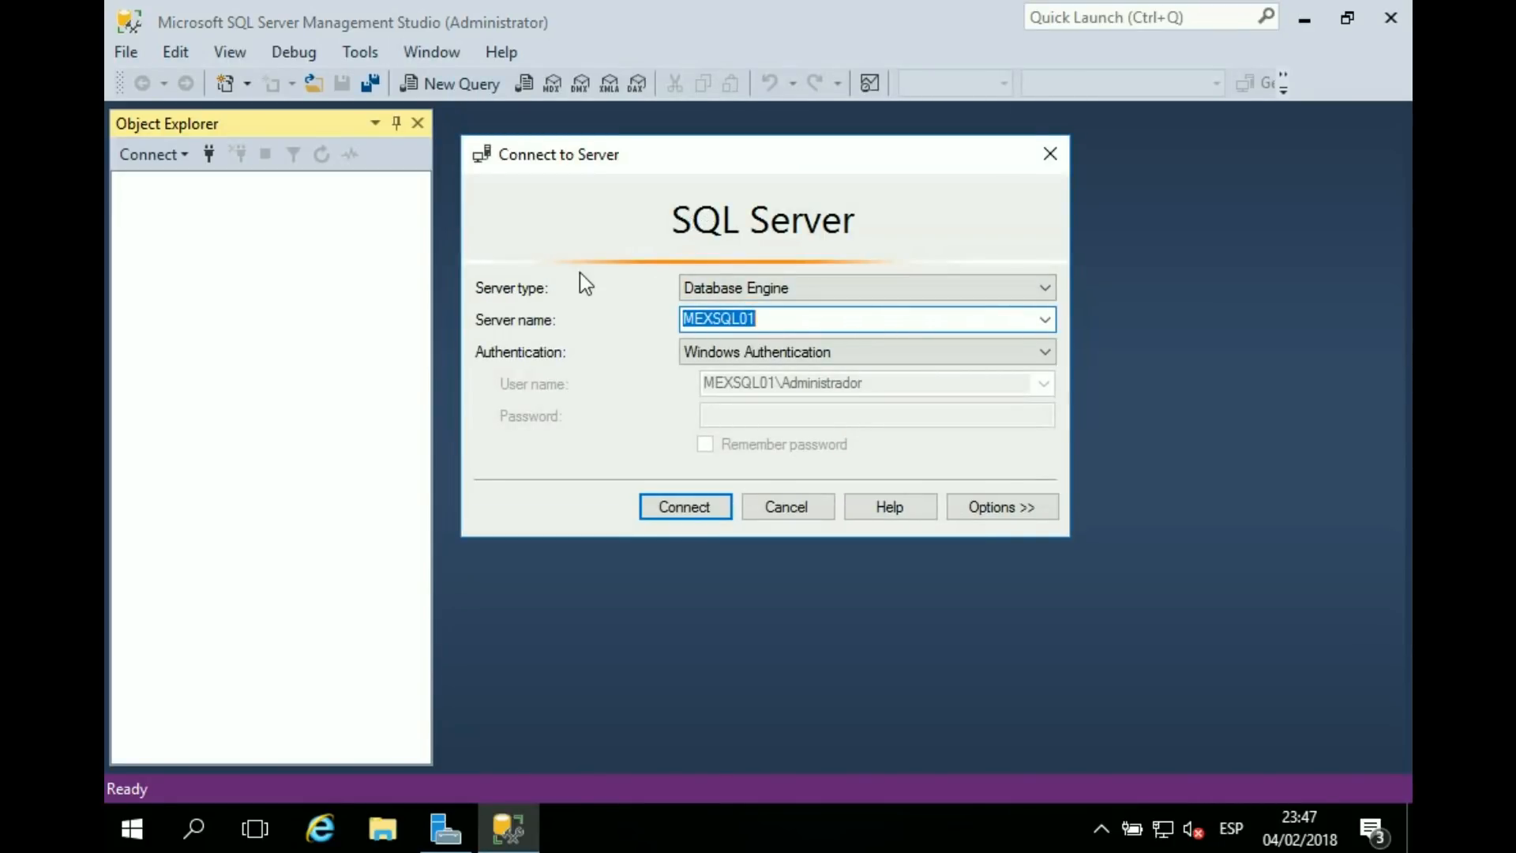
click(714, 288)
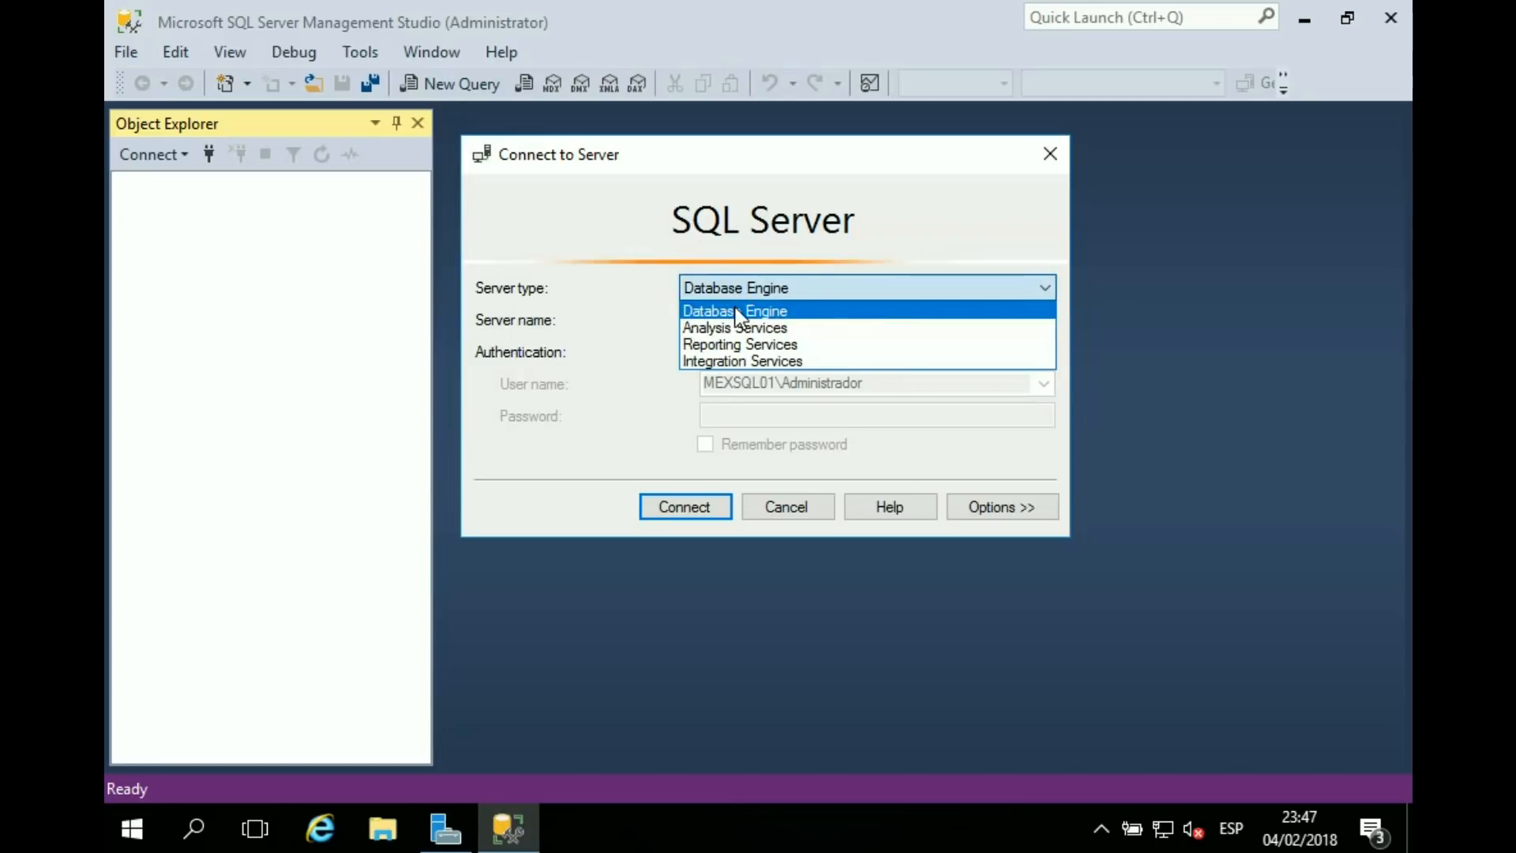
click(777, 312)
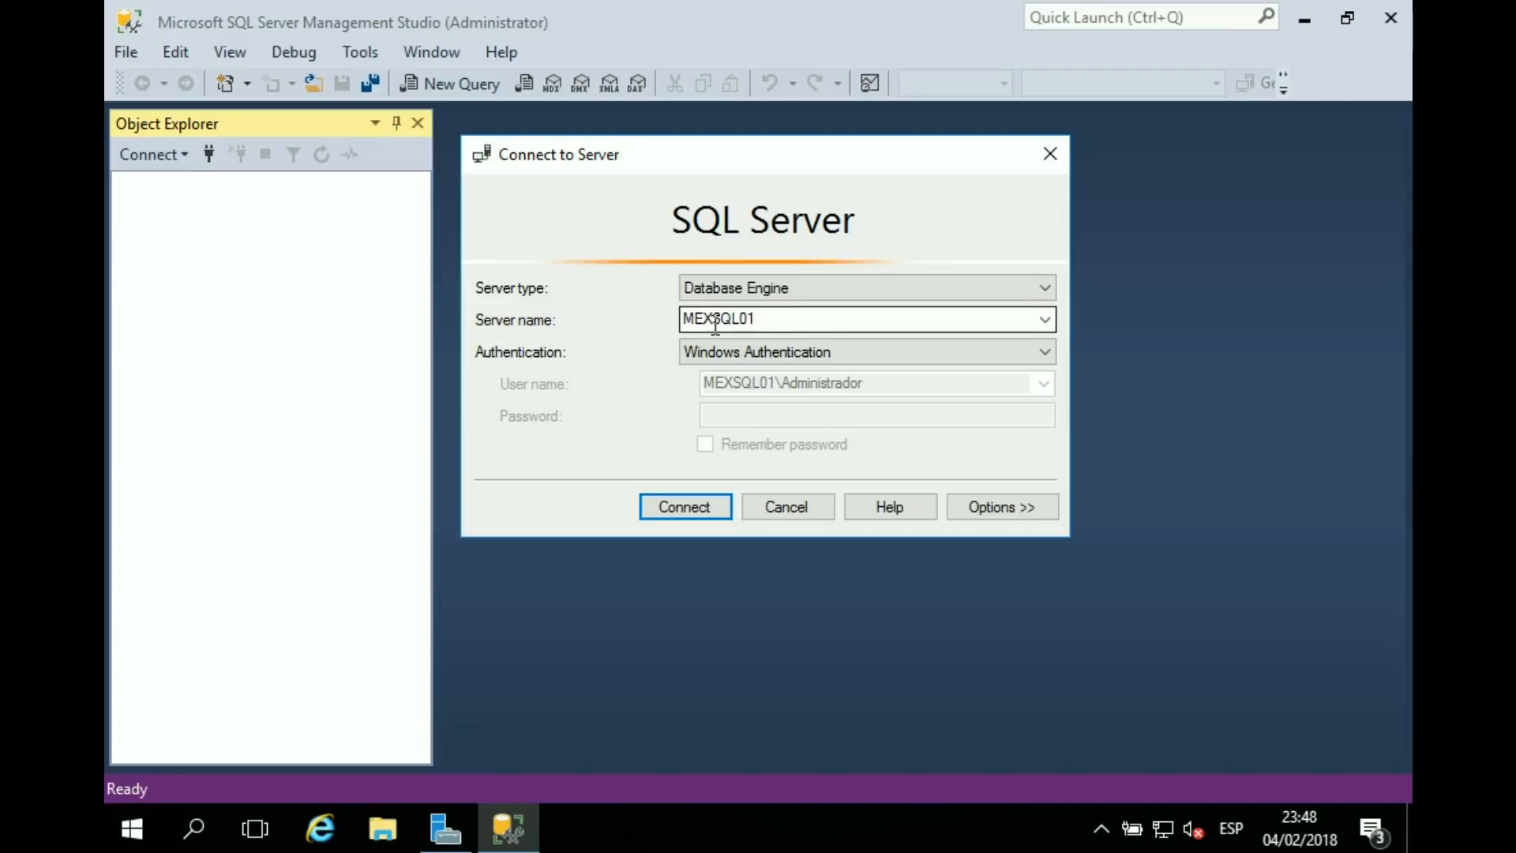
double_click(792, 315)
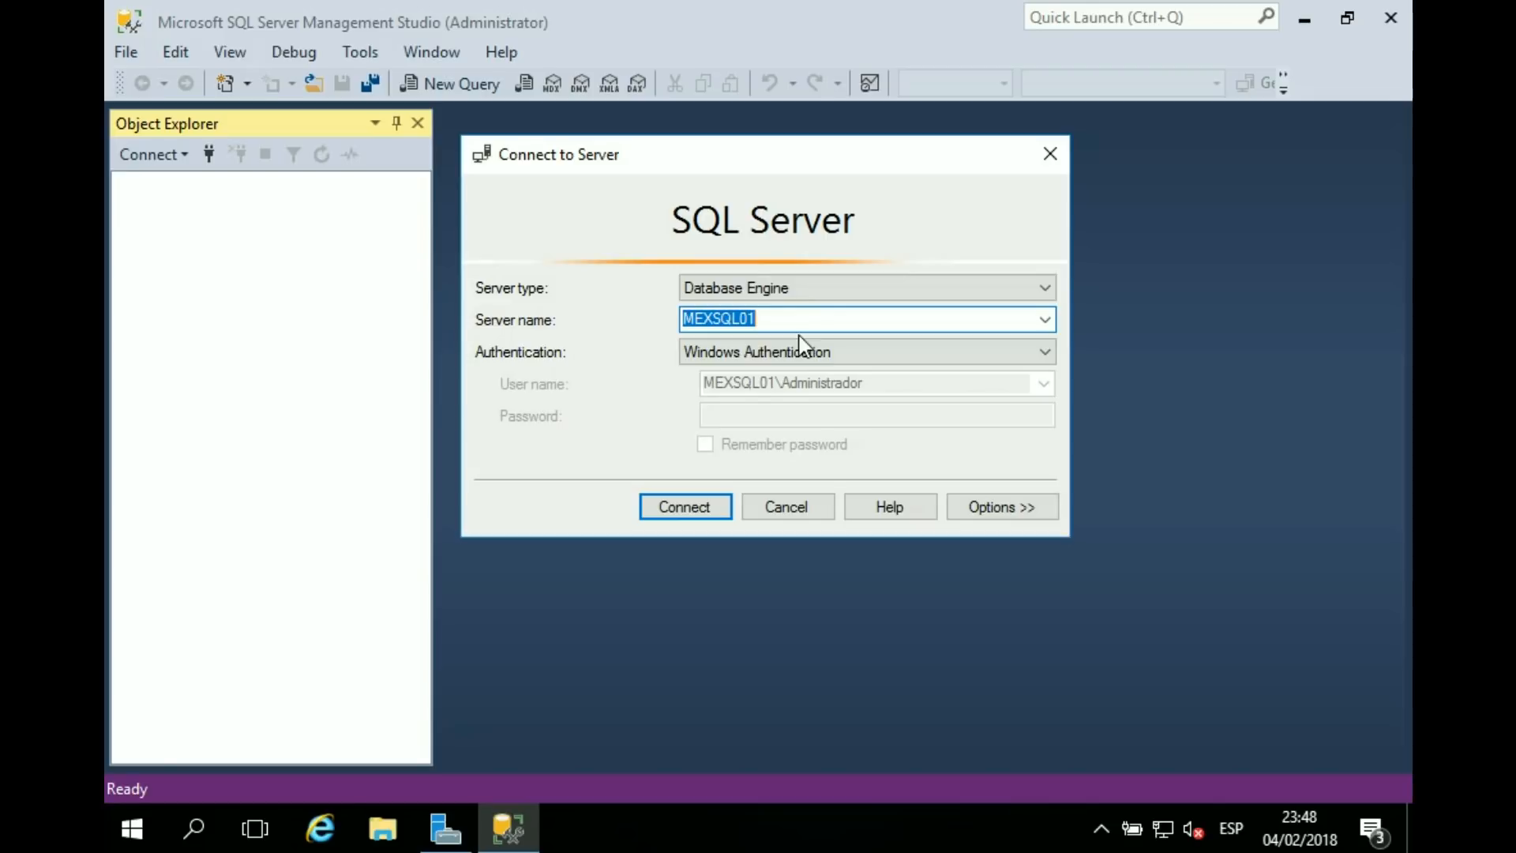
click(733, 350)
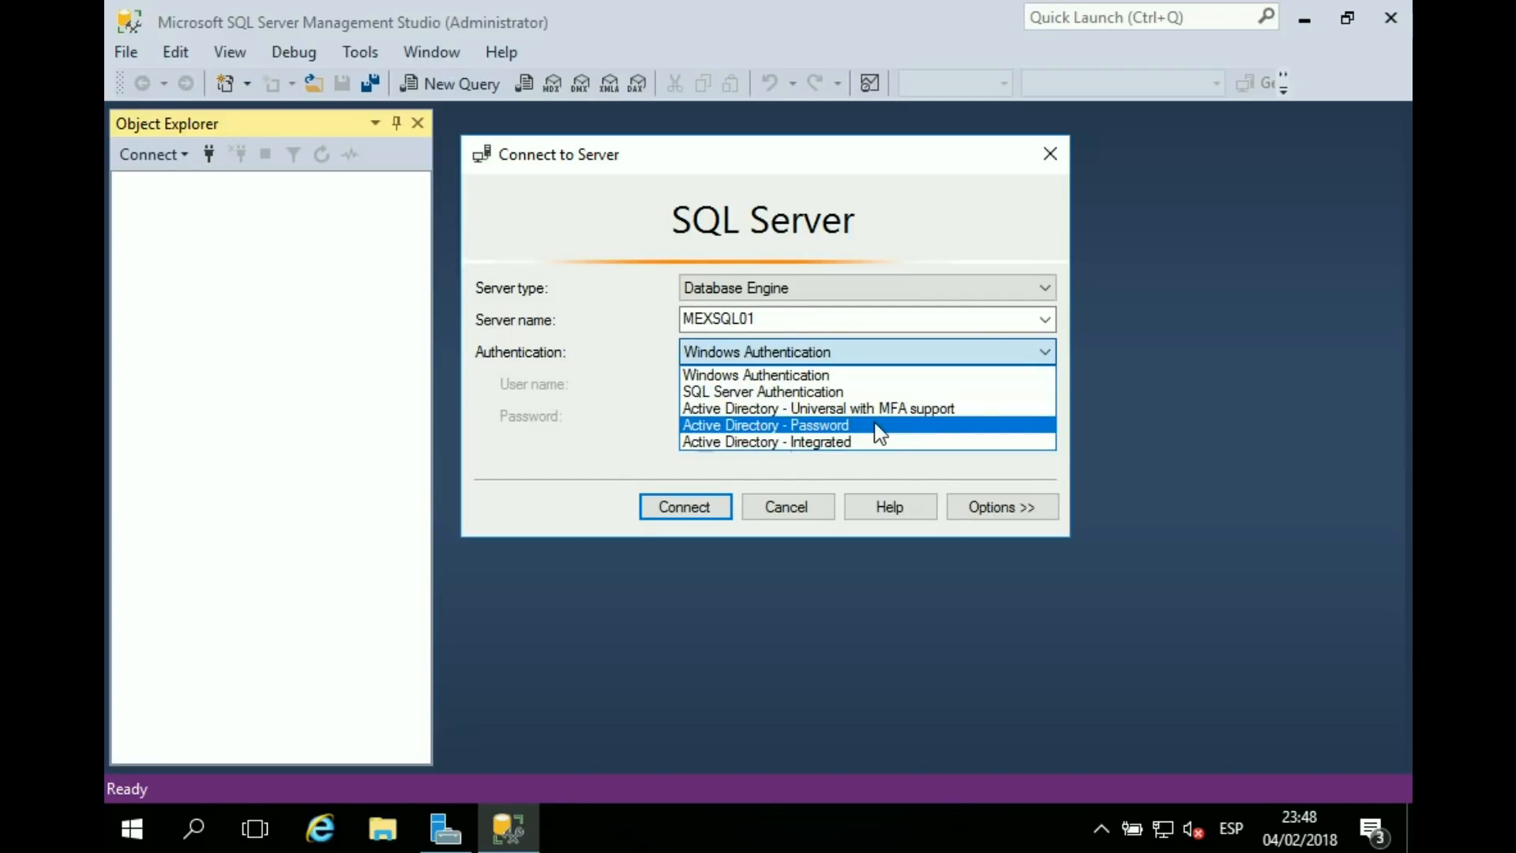
click(855, 375)
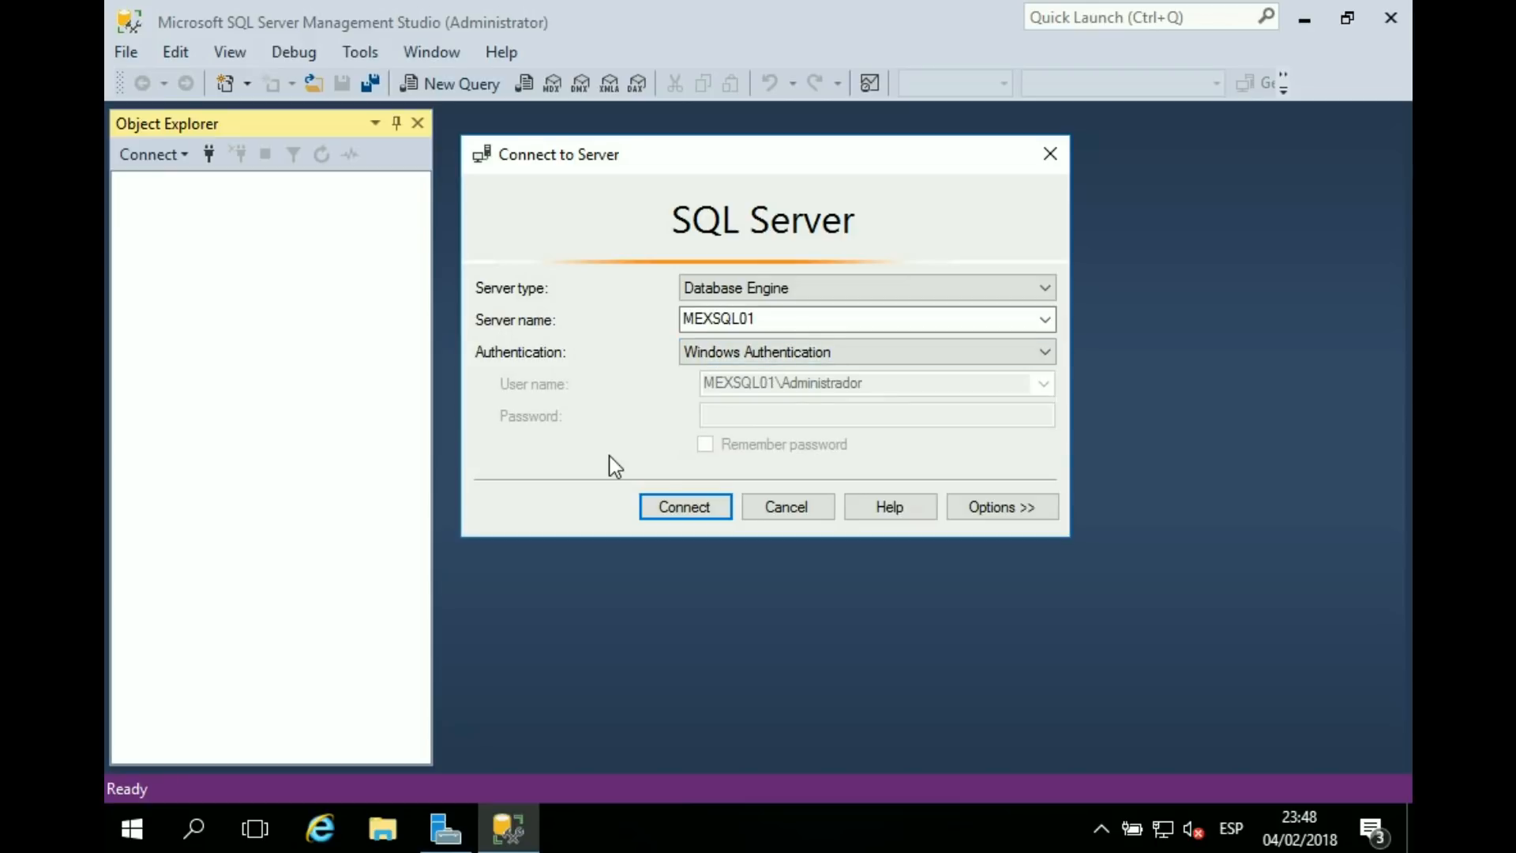
click(692, 509)
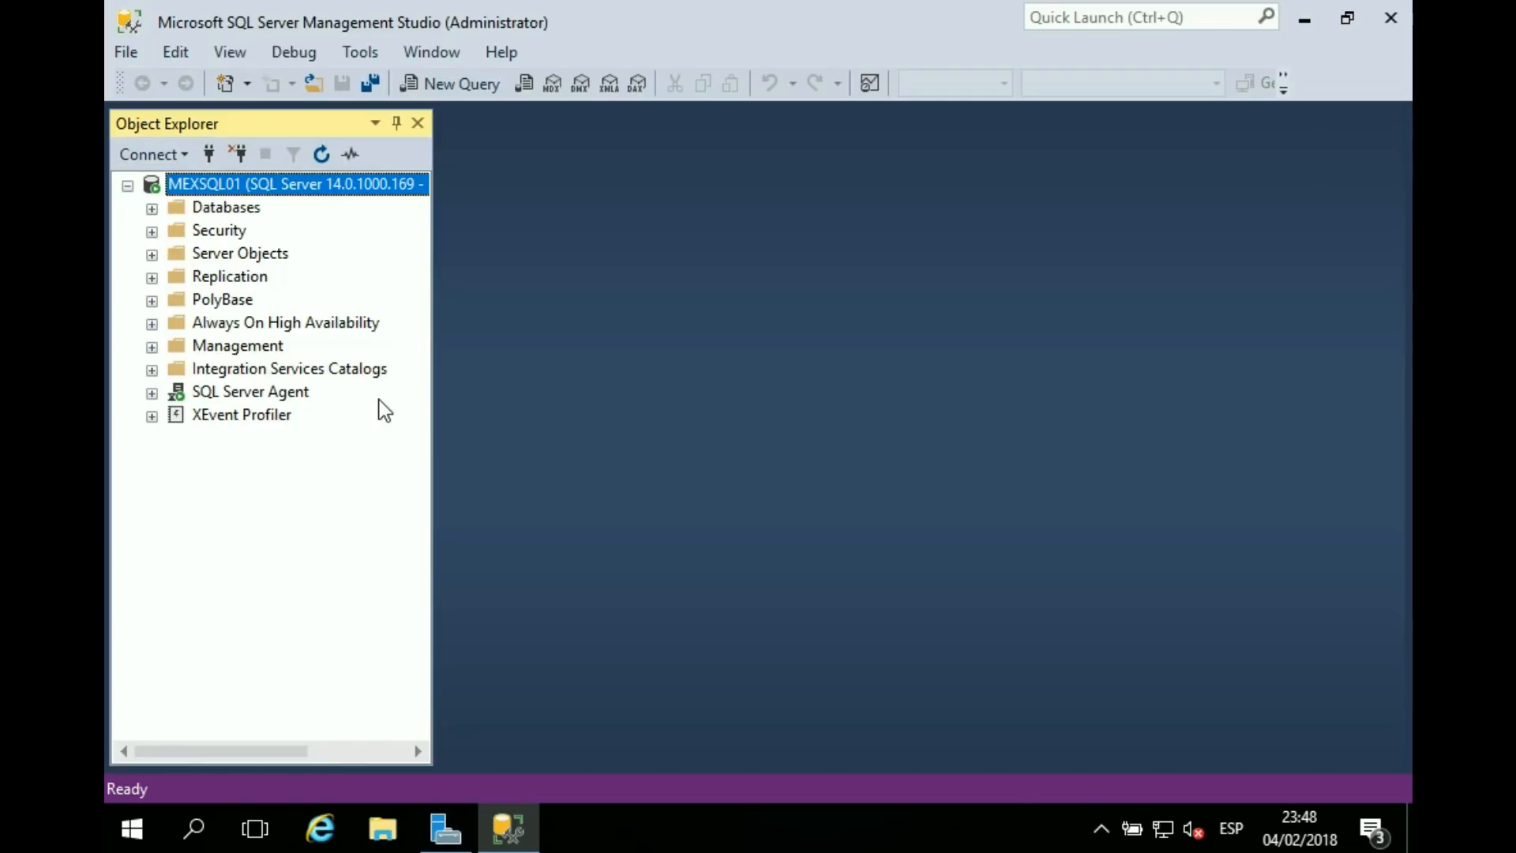
click(458, 86)
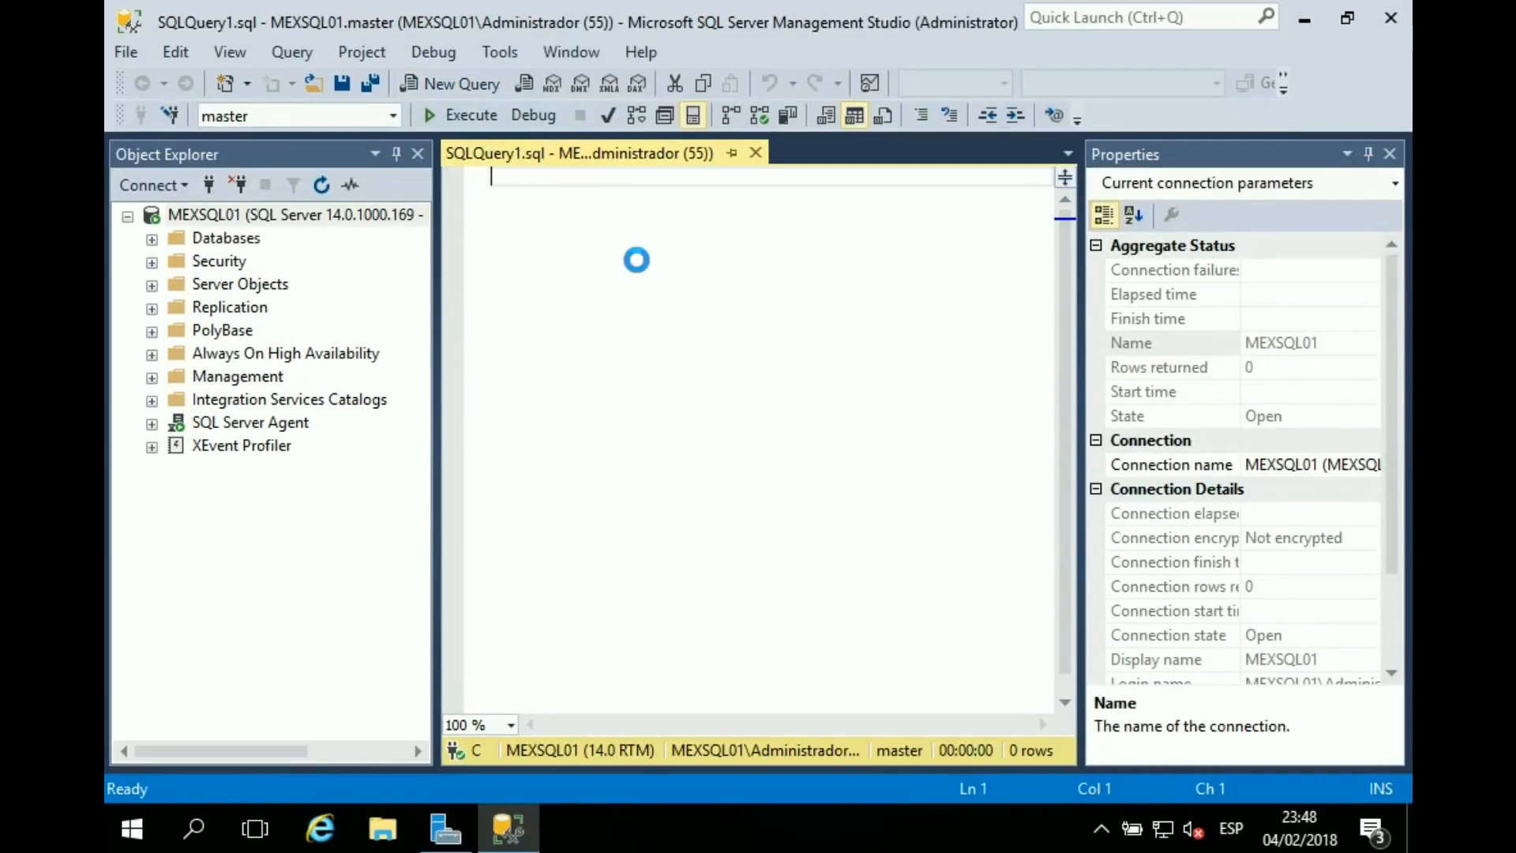
text(select )
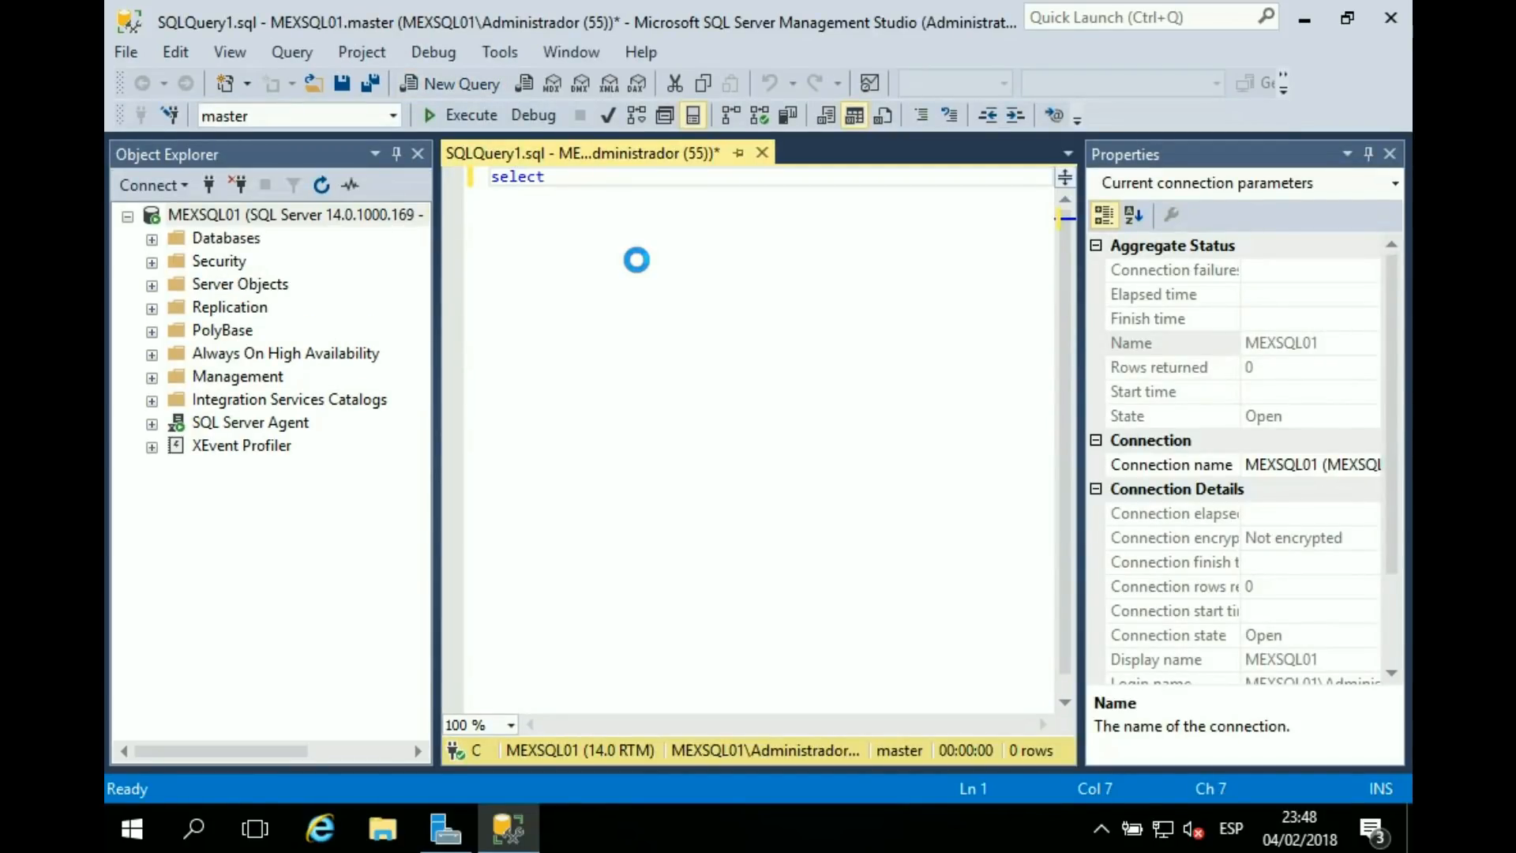
text("")
key(BackSpace)
key(BackSpace)
key(alt)
text(@@)
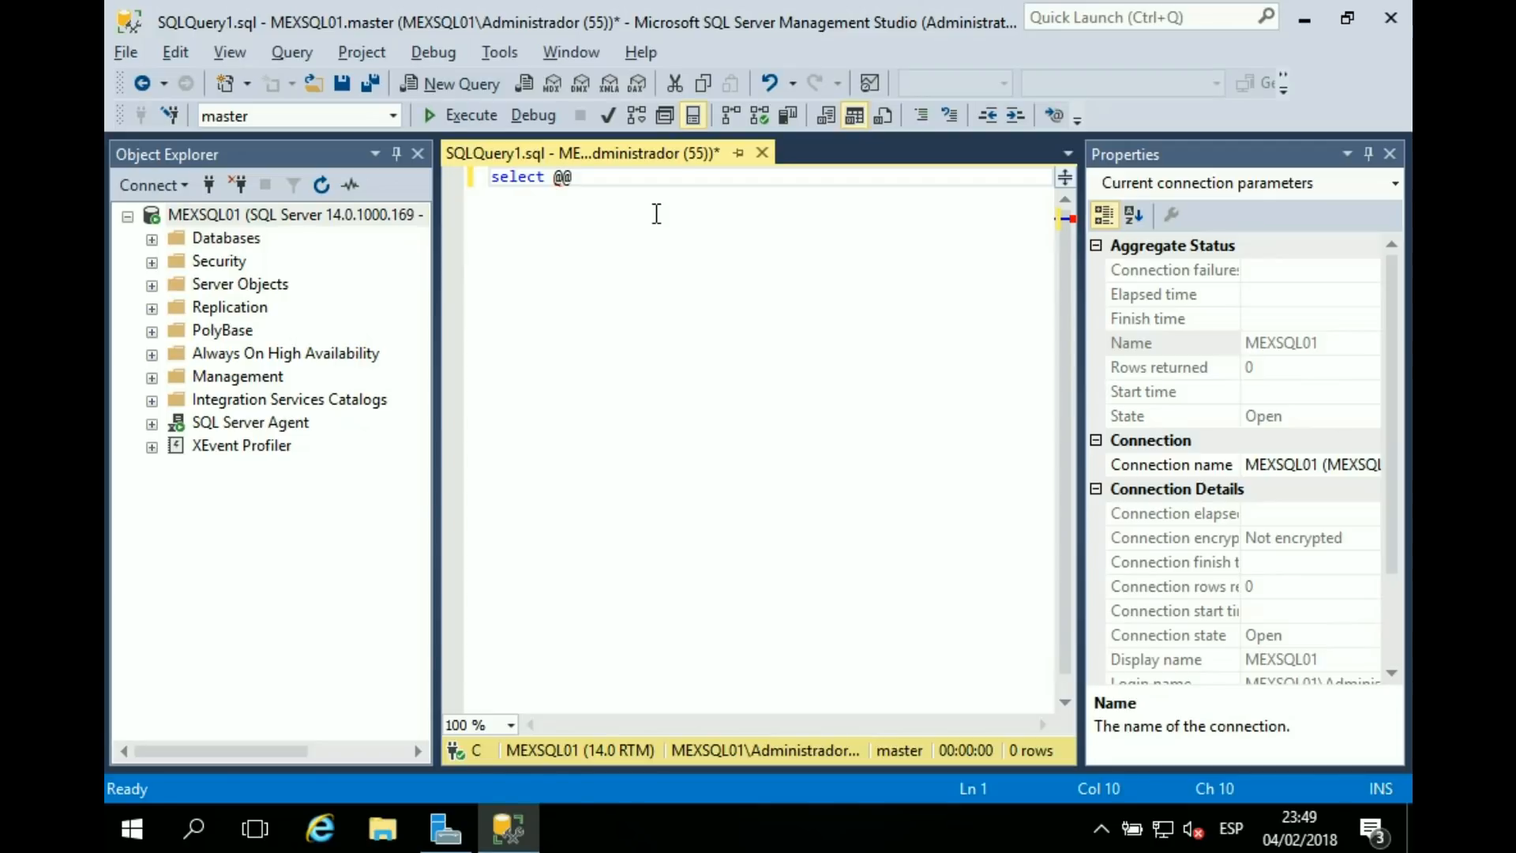
text(version)
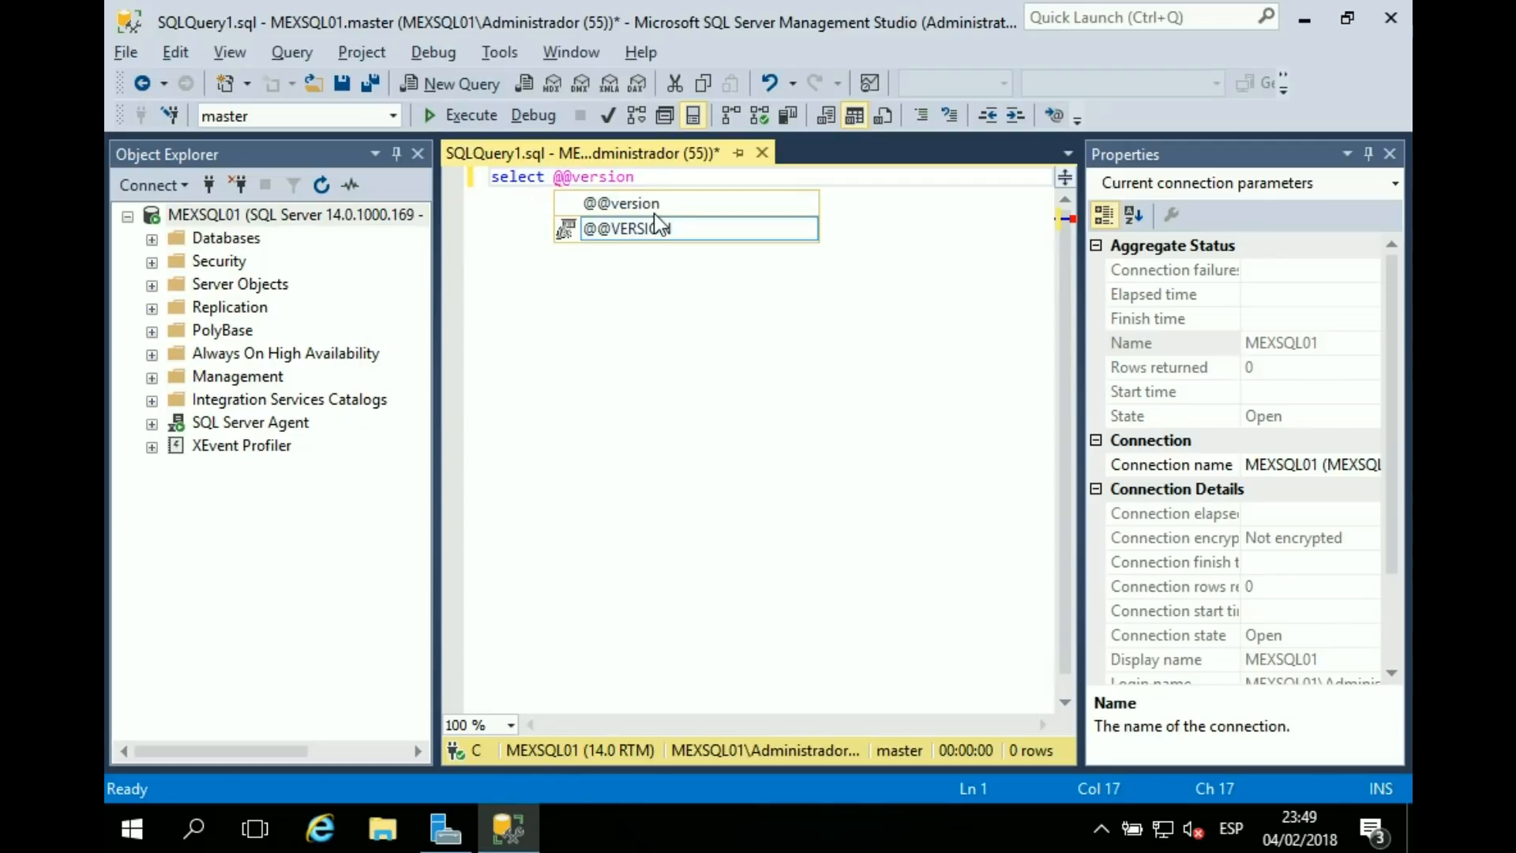
click(461, 120)
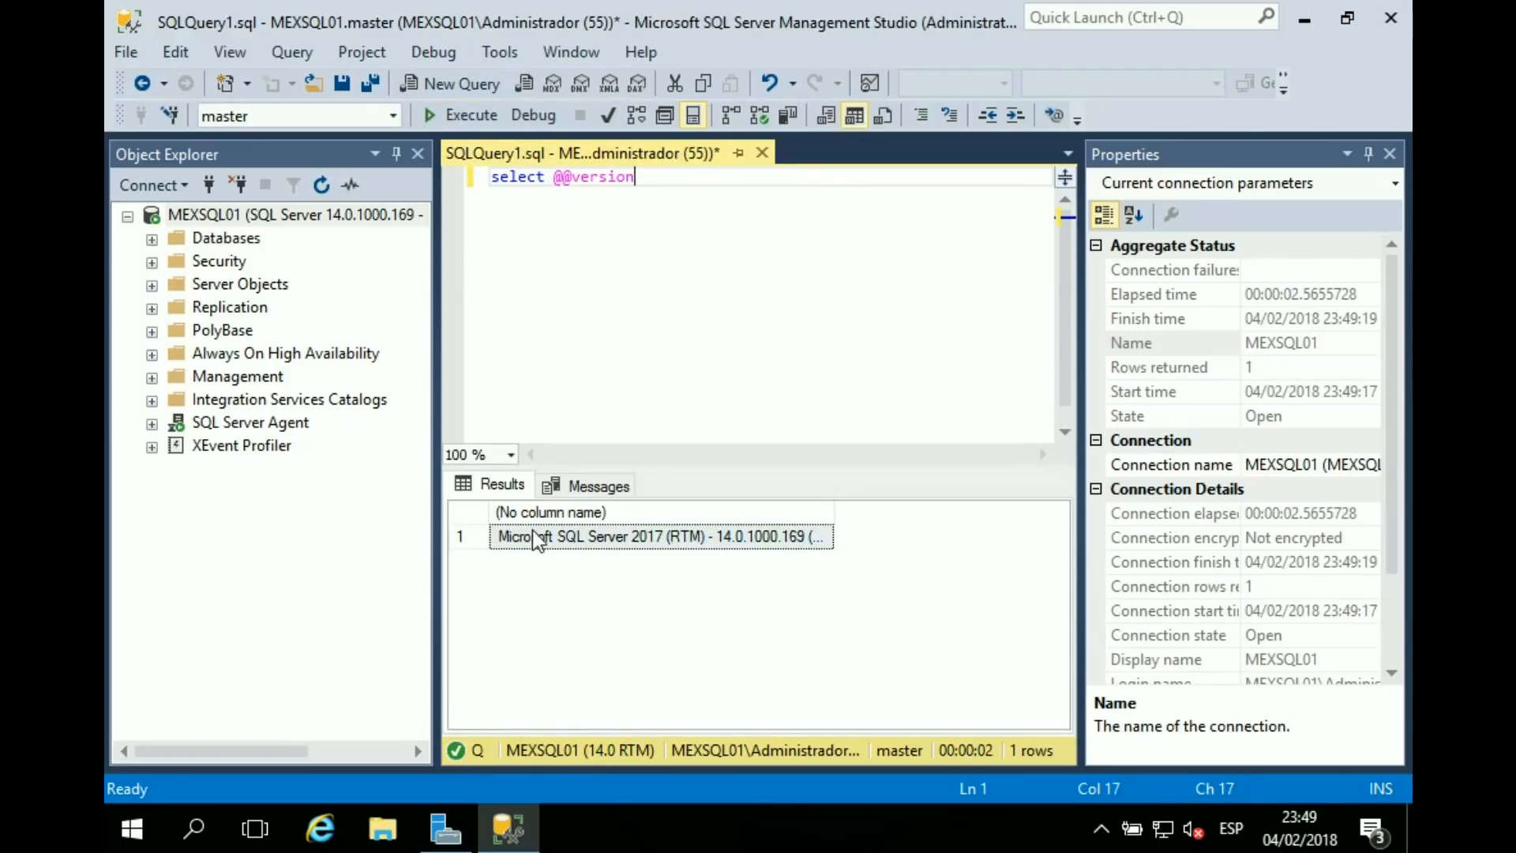
- Widen the result column, rerun the version query with results output as text, and highlight the returned version details
double_click(835, 512)
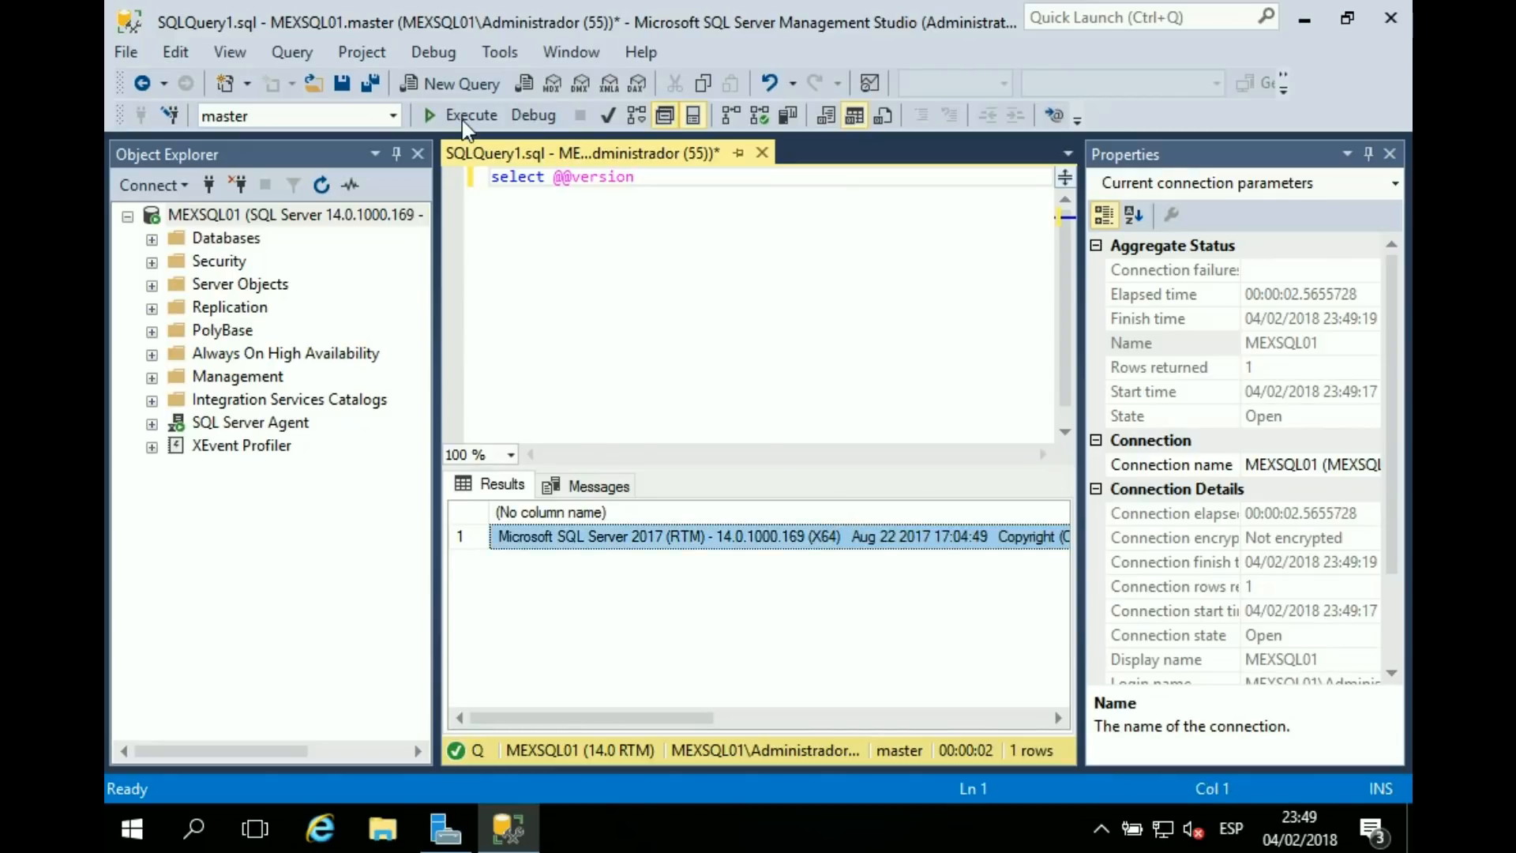
click(1150, 155)
click(462, 115)
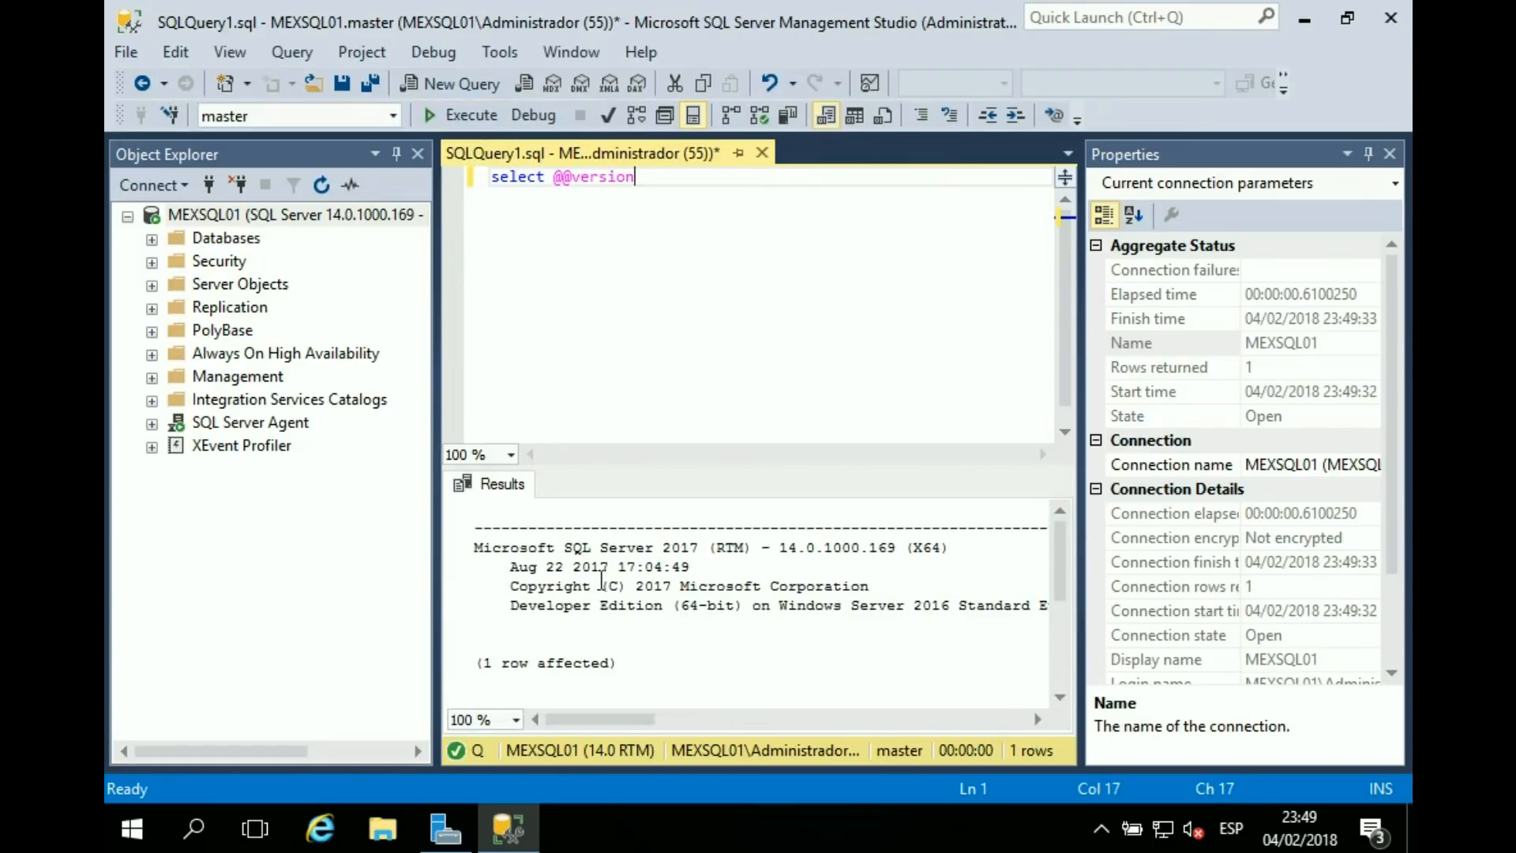
drag(474, 545, 668, 626)
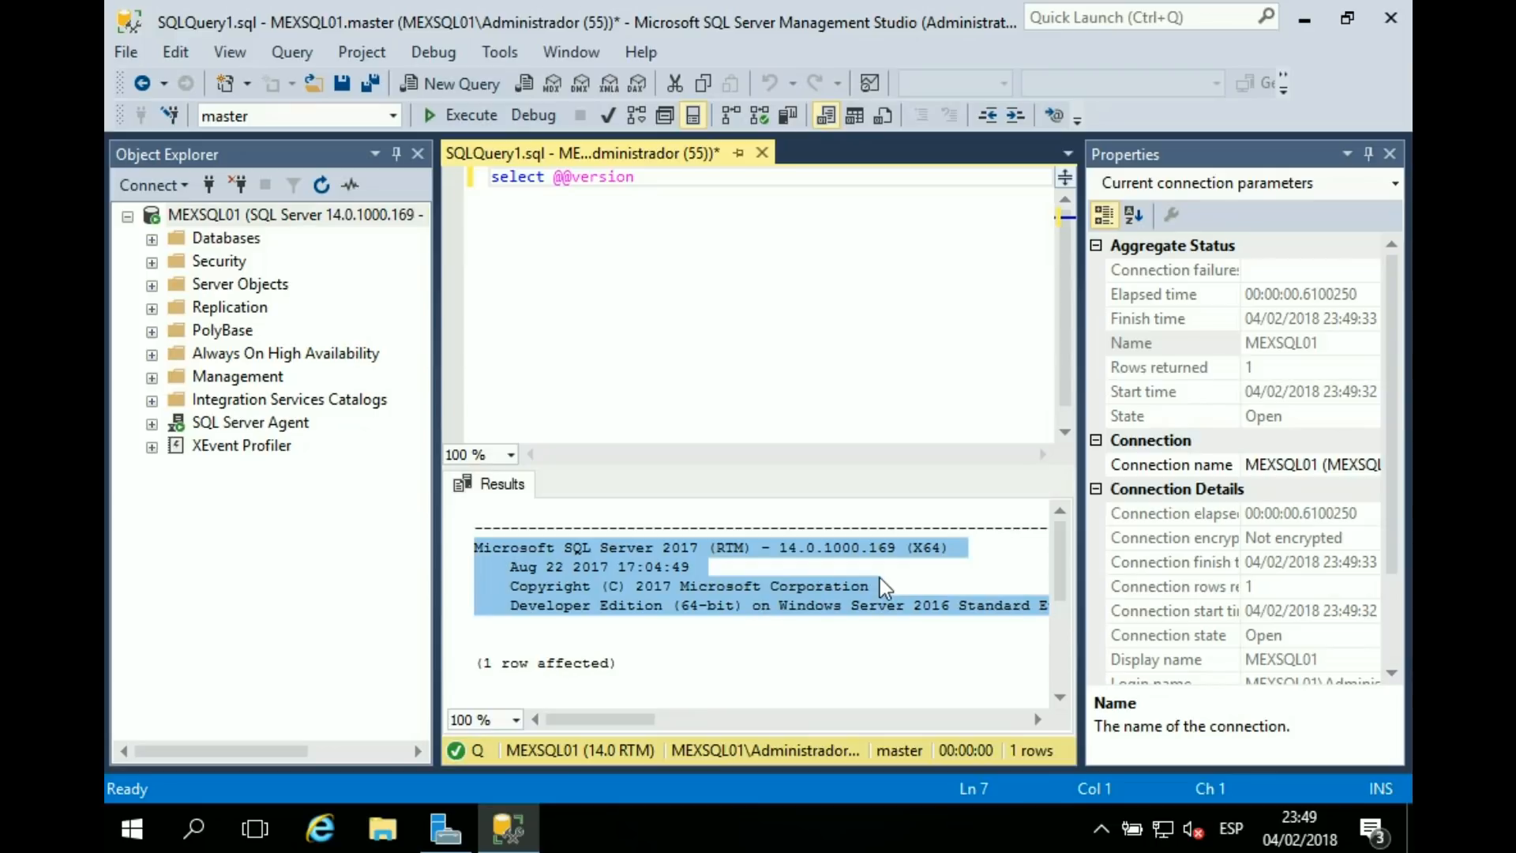